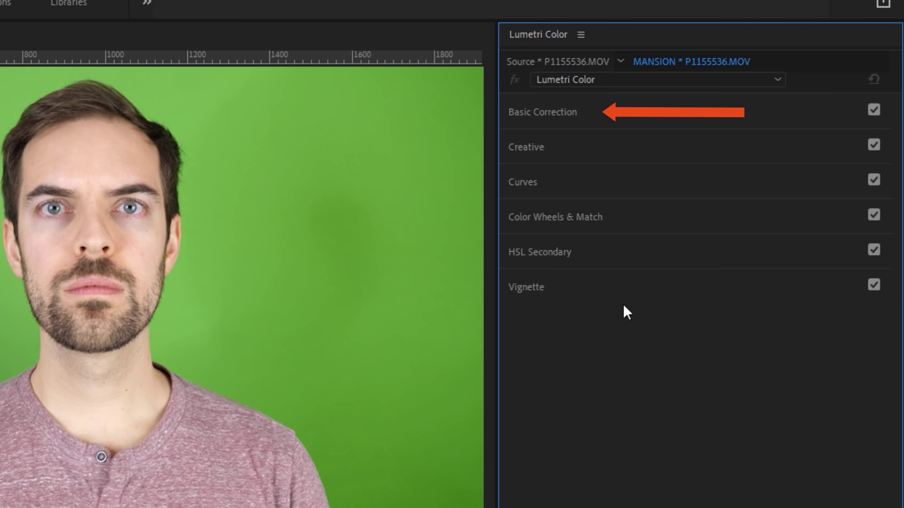
Try to set the white balance by sampling the green background in Basic Correction, and undo it.
{"action": "left_click", "coordinate": [558, 116]}
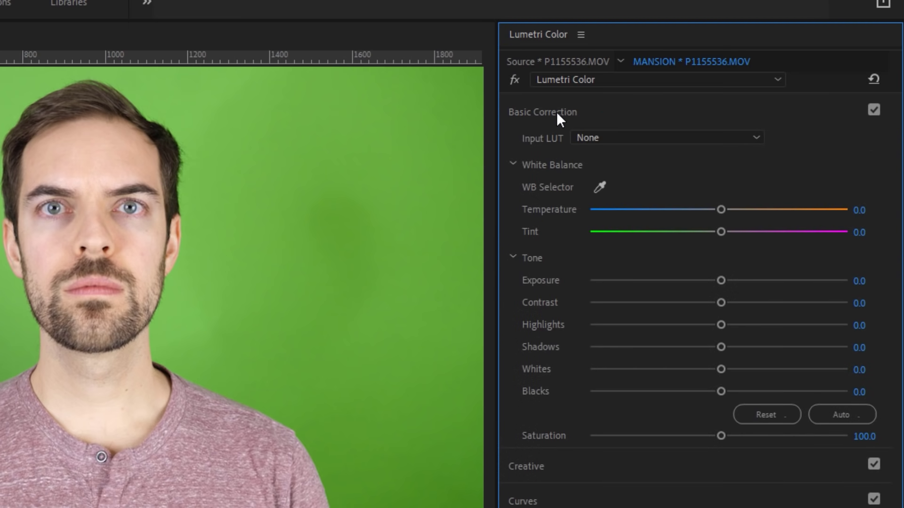
{"action": "left_click", "coordinate": [599, 187]}
{"action": "left_click", "coordinate": [231, 290]}
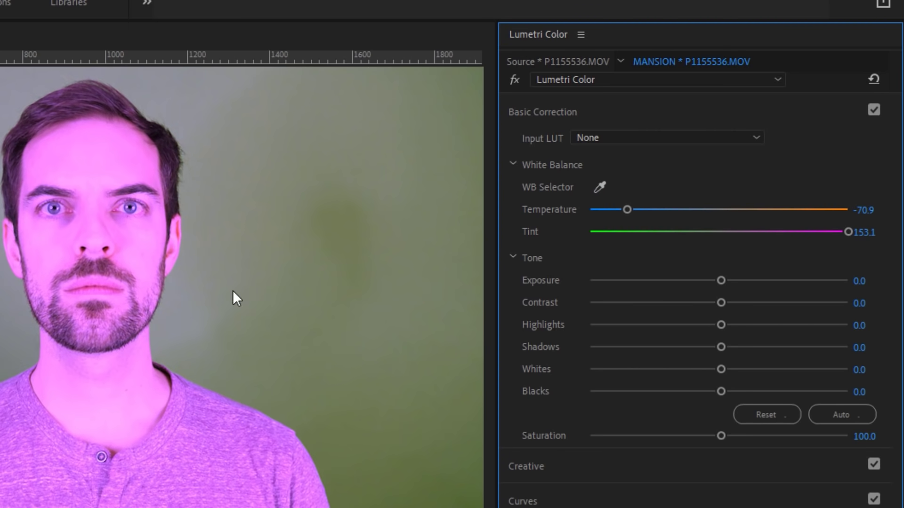
{"action": "key", "text": "ctrl+z"}
Try shifting the clip's temperature and tint, and reset both to their defaults.
{"action": "left_click_drag", "start_coordinate": [720, 209], "coordinate": [730, 231]}
{"action": "double_click", "coordinate": [731, 231]}
{"action": "double_click", "coordinate": [719, 209]}
Adjust the basic correction: temperature -1.0, tint 0.3, exposure -0.2, highlights -17.5, shadows 24.8, whites 12.2, blacks 1.7 and saturation 122.1.
{"action": "left_click_drag", "start_coordinate": [721, 280], "coordinate": [703, 326]}
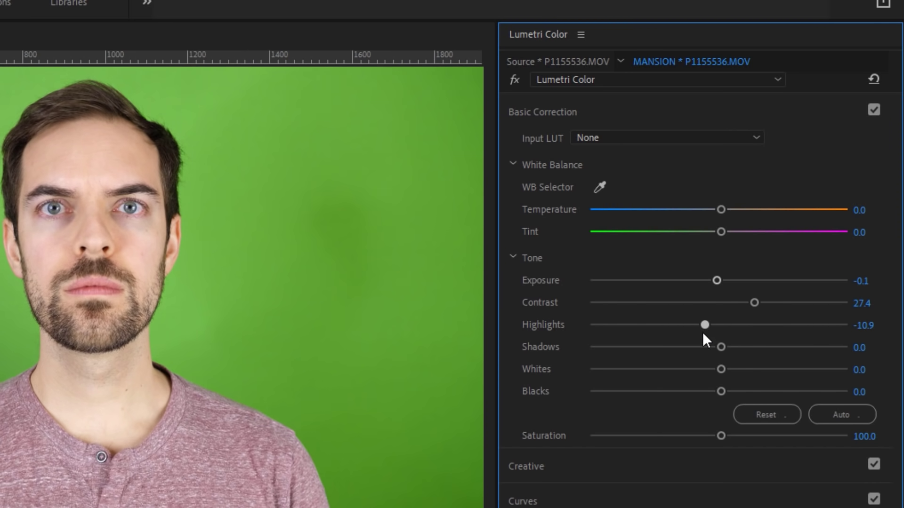
{"action": "left_click_drag", "start_coordinate": [743, 348], "coordinate": [694, 391]}
{"action": "left_click_drag", "start_coordinate": [724, 427], "coordinate": [751, 429]}
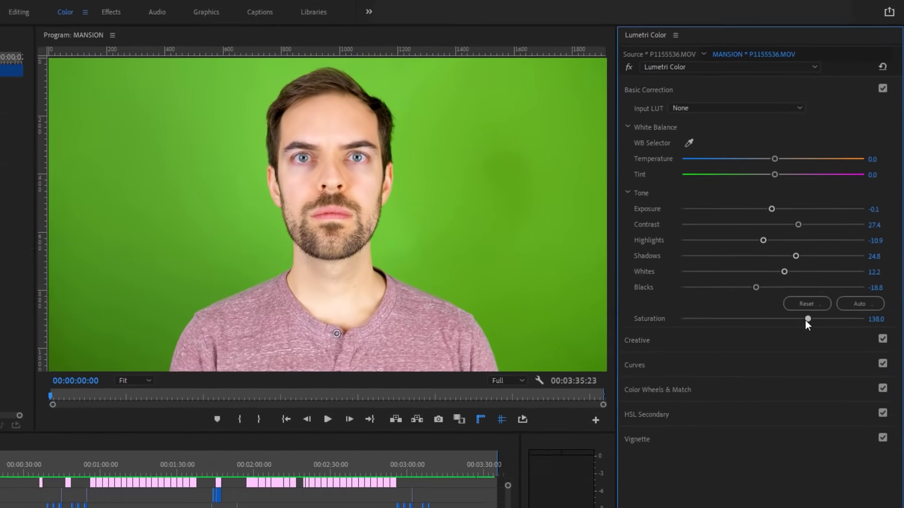
{"action": "left_click_drag", "start_coordinate": [836, 213], "coordinate": [836, 213]}
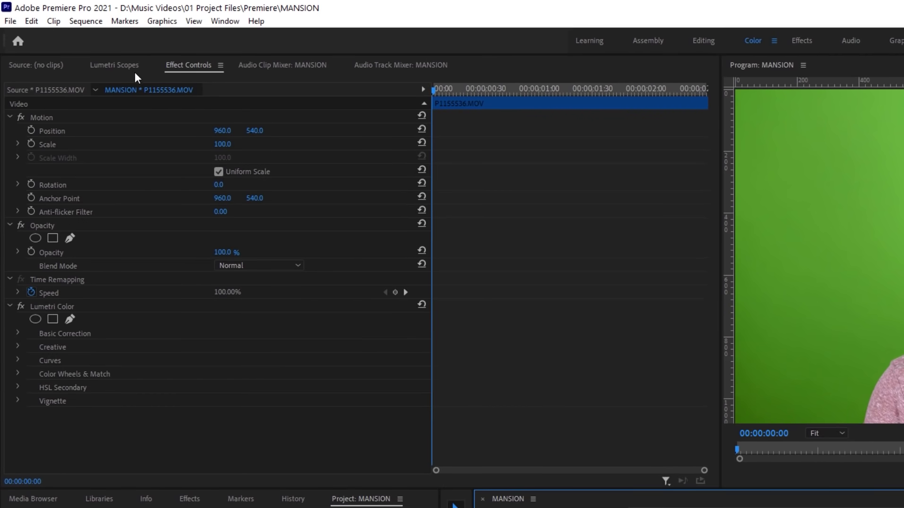
Display the Lumetri Scopes and set the clip's contrast to 47.9.
{"action": "left_click", "coordinate": [126, 63]}
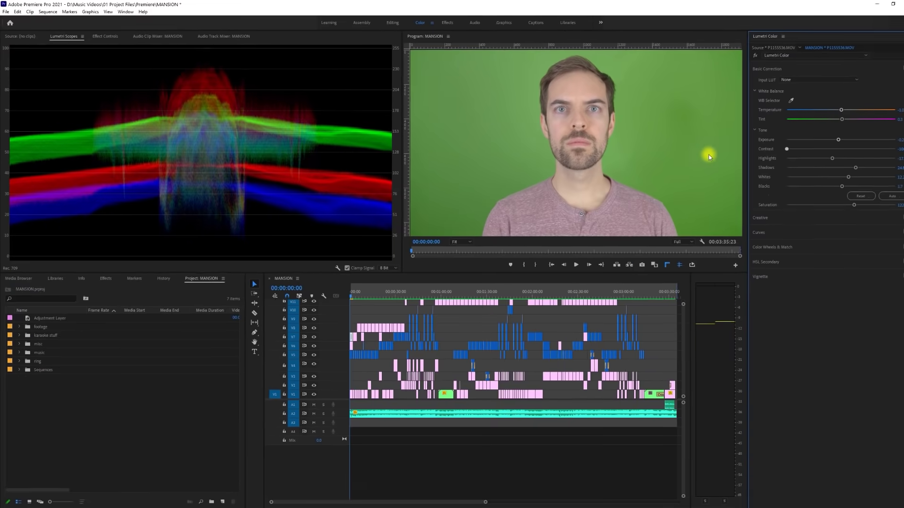
{"action": "mouse_move", "coordinate": [840, 154]}
{"action": "left_mouse_down"}
{"action": "mouse_move", "coordinate": [900, 147]}
{"action": "mouse_move", "coordinate": [788, 156]}
{"action": "mouse_move", "coordinate": [863, 157]}
{"action": "mouse_move", "coordinate": [854, 154]}
{"action": "left_mouse_up"}
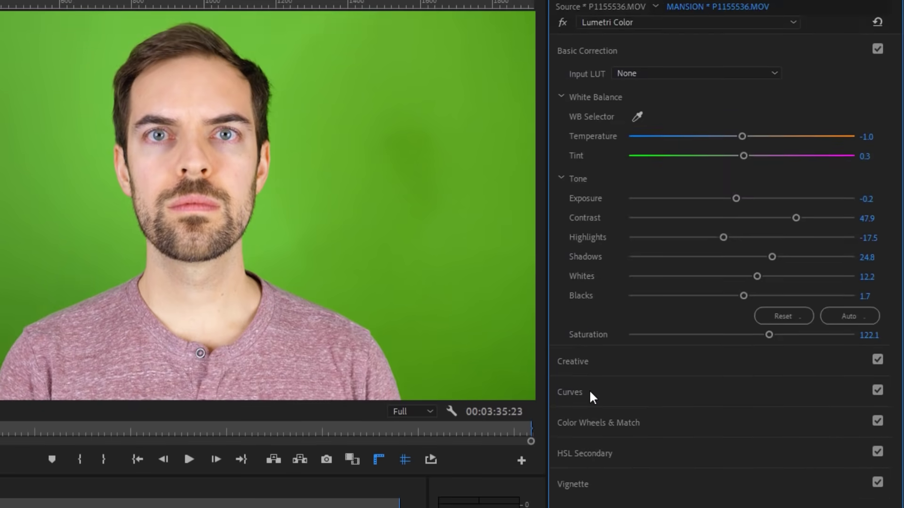
Try three control points on the master RGB curve, lowering the highlight and shadow points and slightly raising the middle one.
{"action": "left_click", "coordinate": [589, 481]}
{"action": "left_click", "coordinate": [687, 286]}
{"action": "left_click", "coordinate": [729, 243]}
{"action": "left_click", "coordinate": [776, 198]}
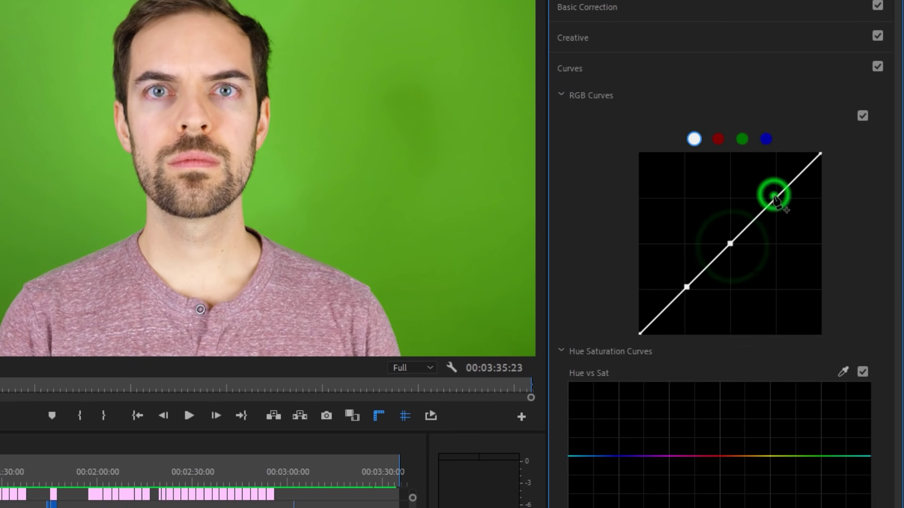
{"action": "left_click_drag", "start_coordinate": [776, 198], "coordinate": [778, 203]}
{"action": "left_click_drag", "start_coordinate": [687, 286], "coordinate": [691, 293]}
{"action": "left_click_drag", "start_coordinate": [730, 244], "coordinate": [728, 239]}
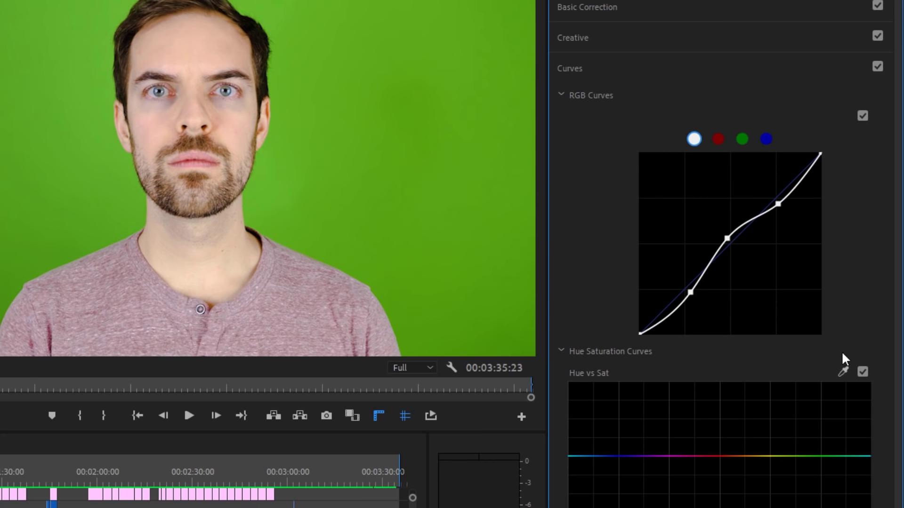
Remove the middle curve point and reset the RGB curves to straight lines.
{"action": "left_click", "coordinate": [728, 239], "text": "ctrl"}
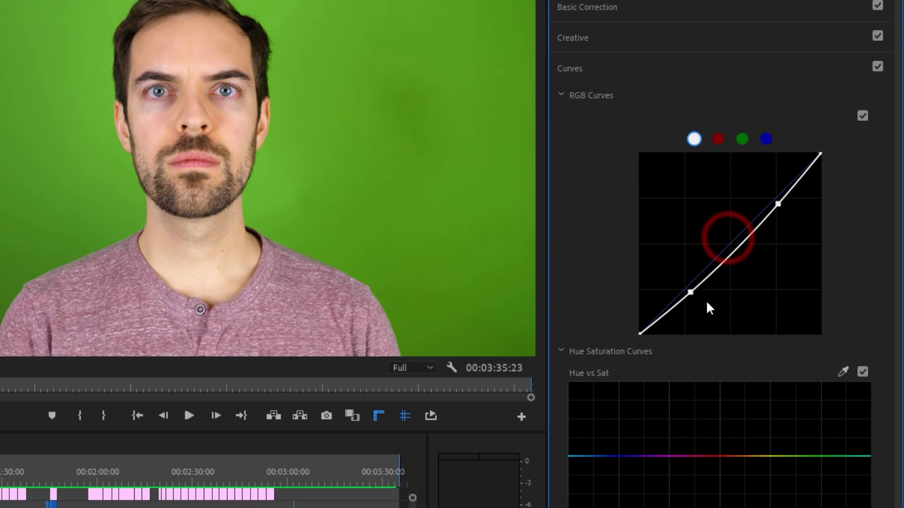
{"action": "double_click", "coordinate": [690, 292]}
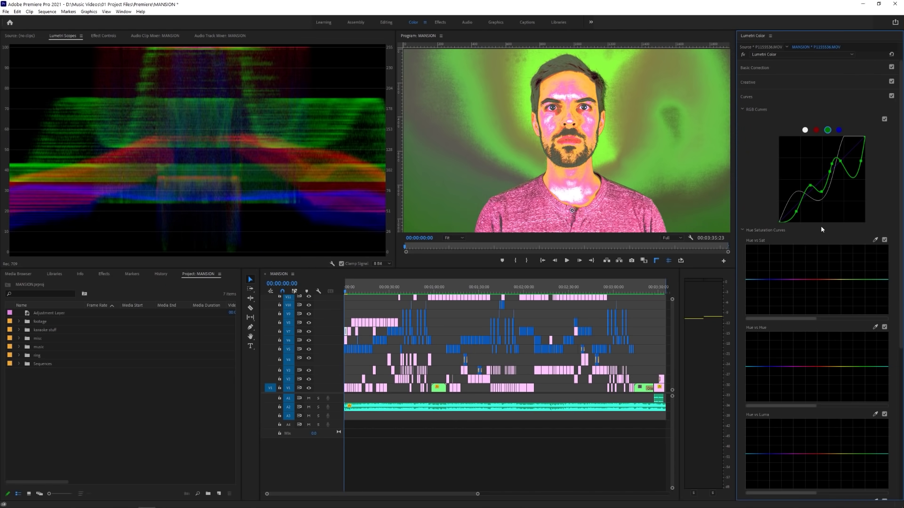
{"action": "double_click", "coordinate": [810, 186]}
{"action": "left_click", "coordinate": [805, 130]}
{"action": "double_click", "coordinate": [841, 199]}
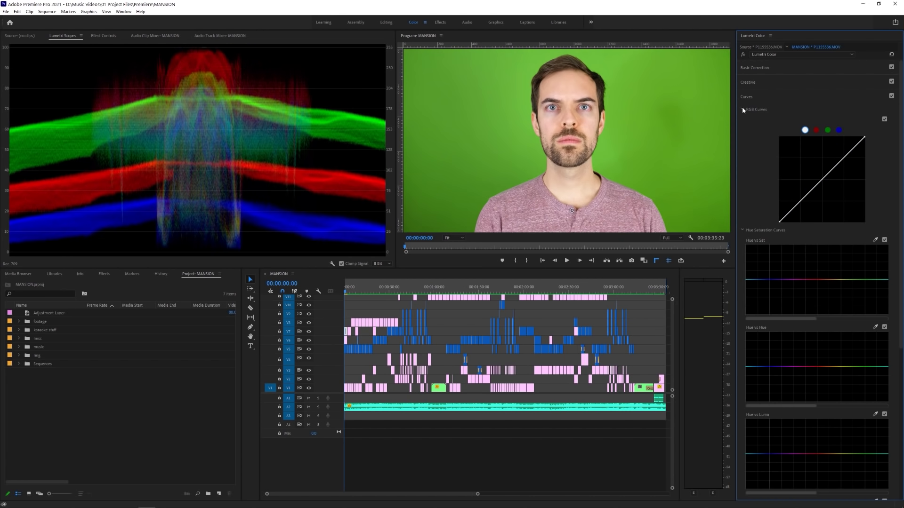
Sample the green background for the Hue vs Sat curve and raise its saturation to the maximum.
{"action": "scroll", "coordinate": [753, 99], "scroll_direction": "down", "scroll_amount": 5}
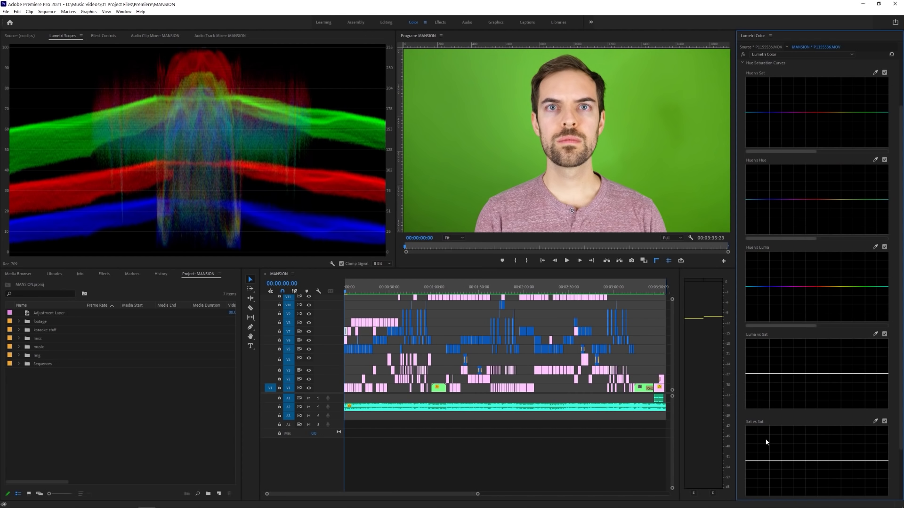
{"action": "left_click", "coordinate": [875, 73]}
{"action": "left_click", "coordinate": [634, 129]}
{"action": "left_click_drag", "start_coordinate": [861, 115], "coordinate": [867, 77]}
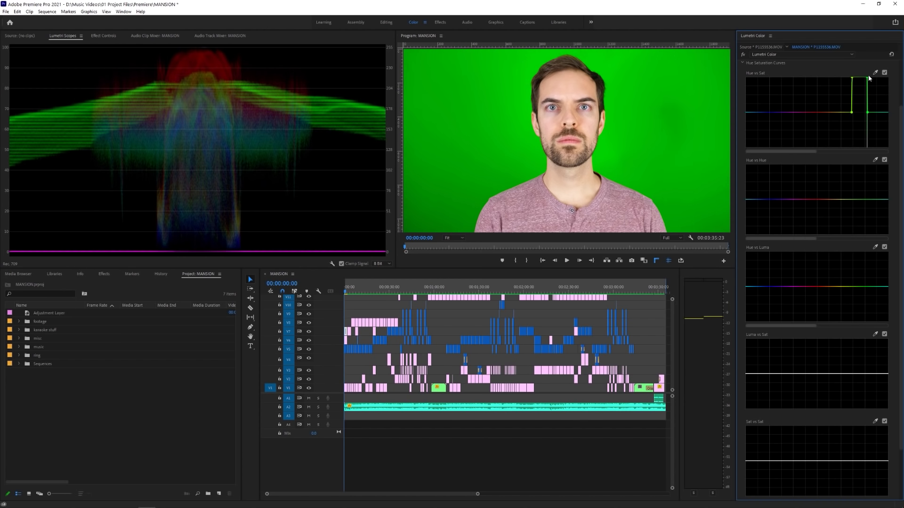
Sample the background for the Hue vs Hue curve, shift its hue from green to blue and collapse the hue saturation curves.
{"action": "left_click", "coordinate": [875, 163]}
{"action": "left_click", "coordinate": [637, 135]}
{"action": "left_click_drag", "start_coordinate": [860, 199], "coordinate": [863, 218]}
{"action": "left_click_drag", "start_coordinate": [900, 252], "coordinate": [901, 207]}
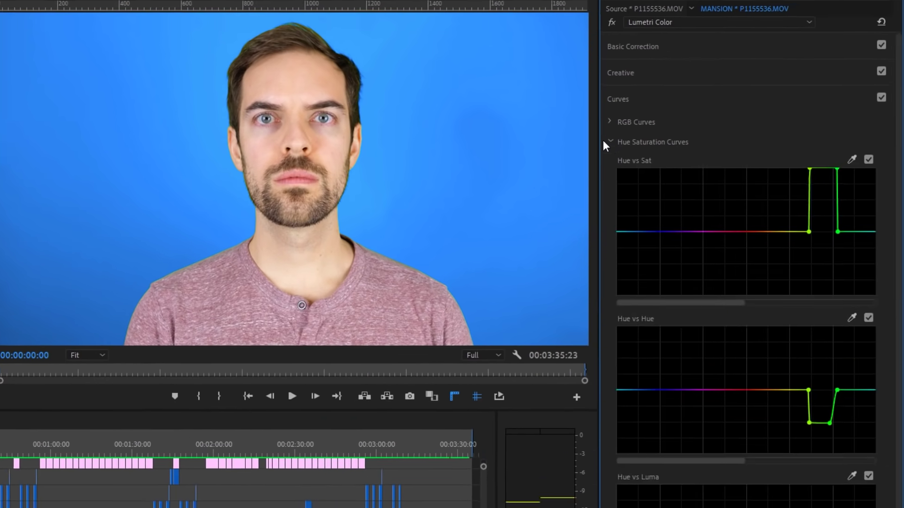
{"action": "left_click", "coordinate": [604, 141]}
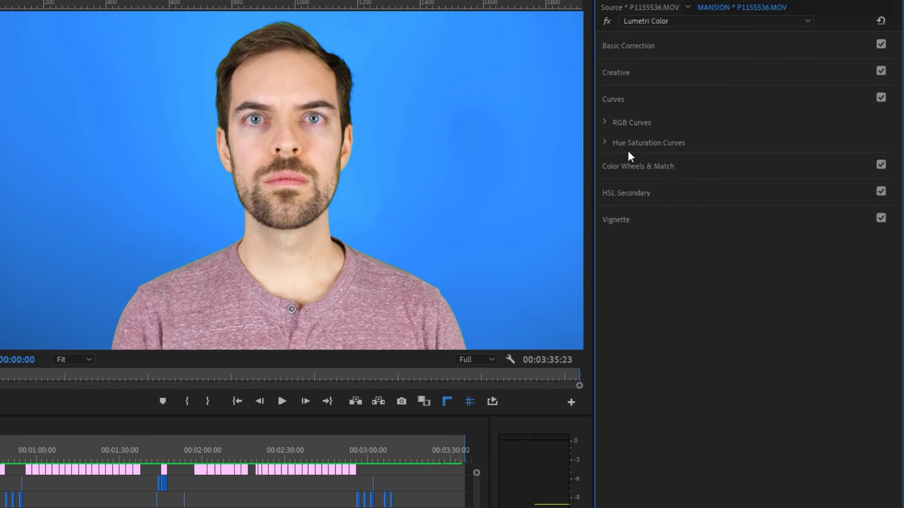
Try tinting the shadows toward yellow-orange, the midtones toward magenta and the highlights toward violet-blue with the color wheels.
{"action": "left_click", "coordinate": [663, 166]}
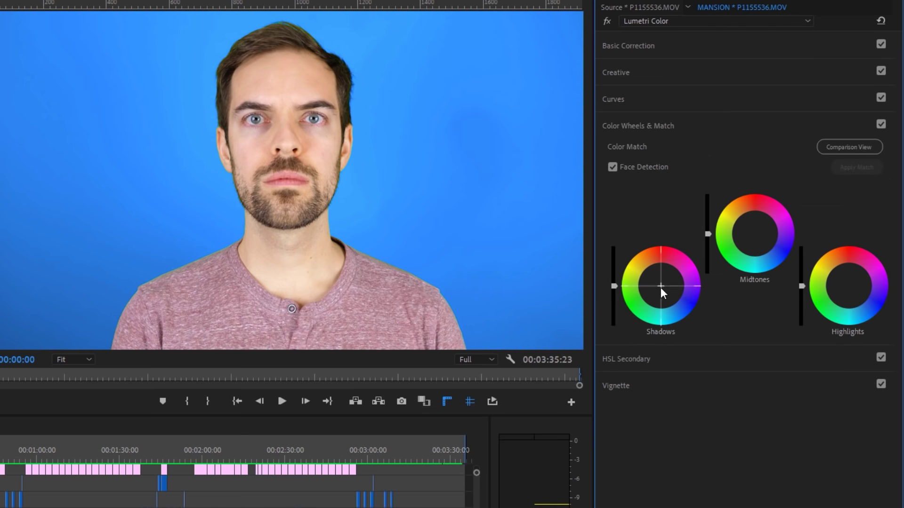
{"action": "left_click_drag", "start_coordinate": [657, 280], "coordinate": [644, 269]}
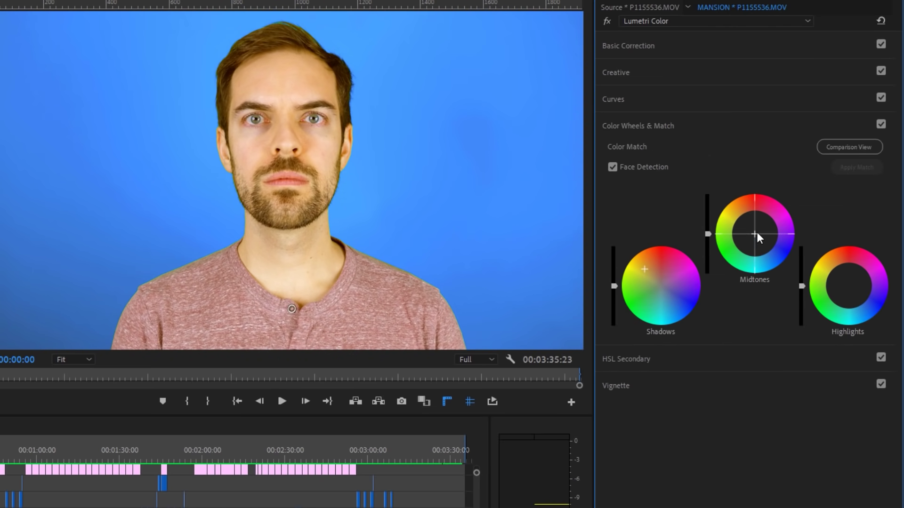
{"action": "left_click_drag", "start_coordinate": [757, 227], "coordinate": [772, 224]}
{"action": "mouse_move", "coordinate": [848, 286]}
{"action": "left_mouse_down"}
{"action": "mouse_move", "coordinate": [827, 283]}
{"action": "mouse_move", "coordinate": [851, 297]}
{"action": "mouse_move", "coordinate": [863, 290]}
{"action": "left_mouse_up"}
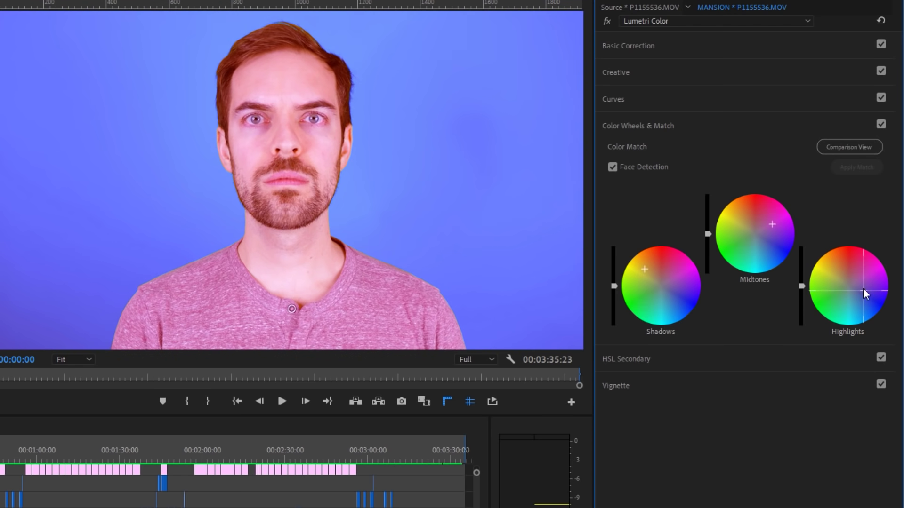
Reset the highlights, midtones and shadows color wheels to neutral.
{"action": "double_click", "coordinate": [863, 288]}
{"action": "double_click", "coordinate": [773, 223]}
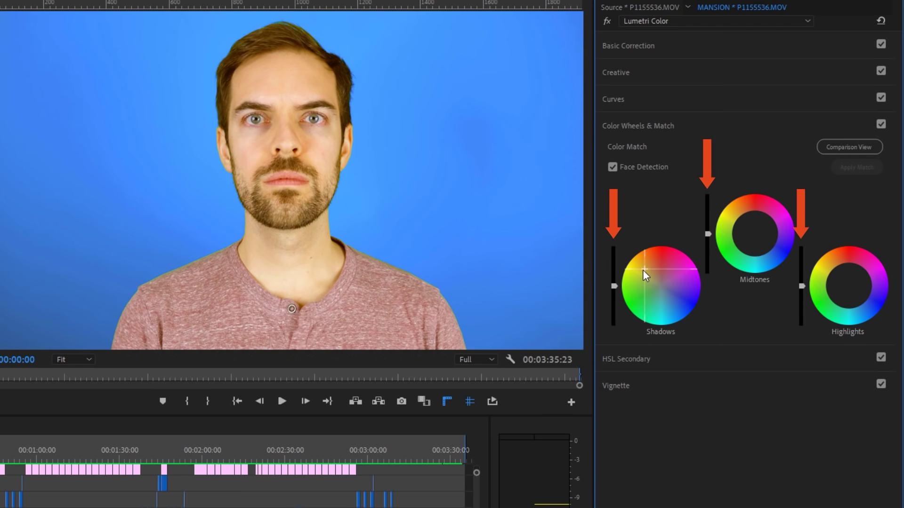
{"action": "double_click", "coordinate": [643, 269]}
Lower the brightness of the shadows and highlights and slightly raise the midtones in Color Wheels & Match.
{"action": "left_click_drag", "start_coordinate": [613, 285], "coordinate": [614, 301]}
{"action": "left_click_drag", "start_coordinate": [801, 285], "coordinate": [802, 293]}
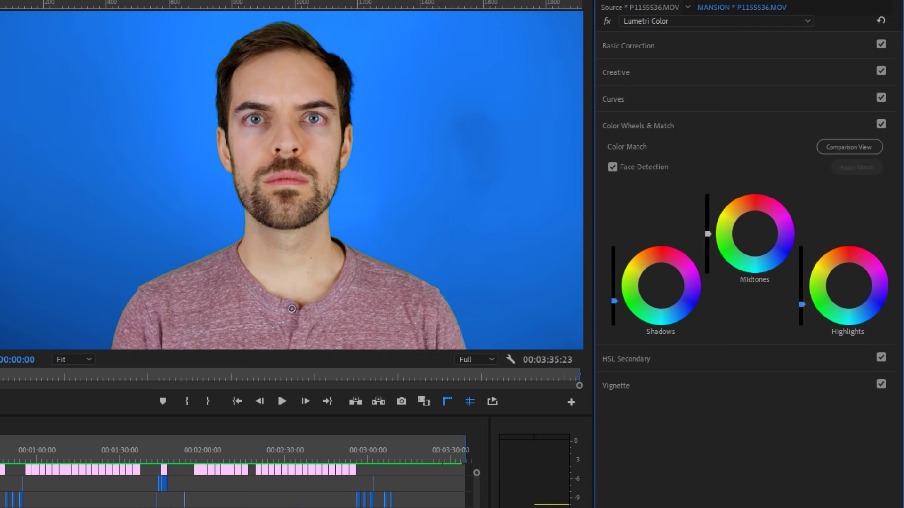
{"action": "left_click_drag", "start_coordinate": [707, 234], "coordinate": [707, 231]}
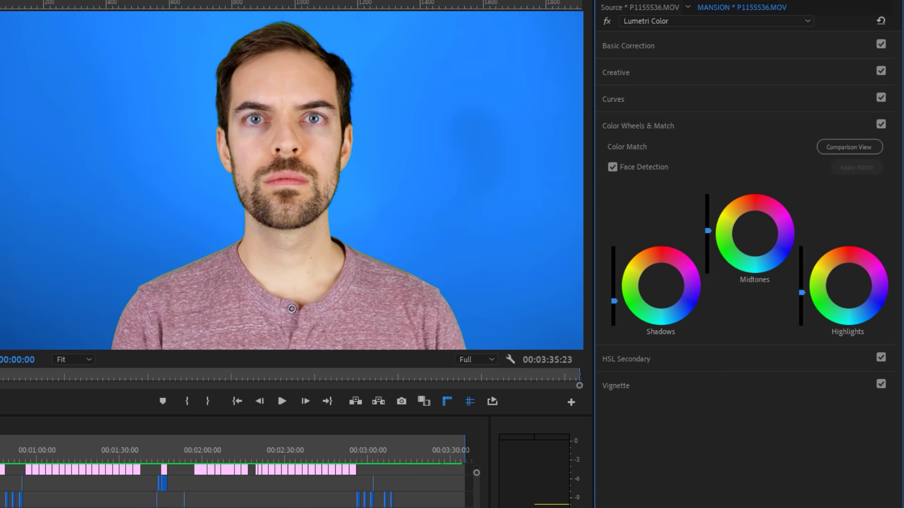
{"action": "left_click", "coordinate": [626, 125]}
Sample the man's shirt as the key color for the HSL Secondary correction.
{"action": "left_click", "coordinate": [630, 152]}
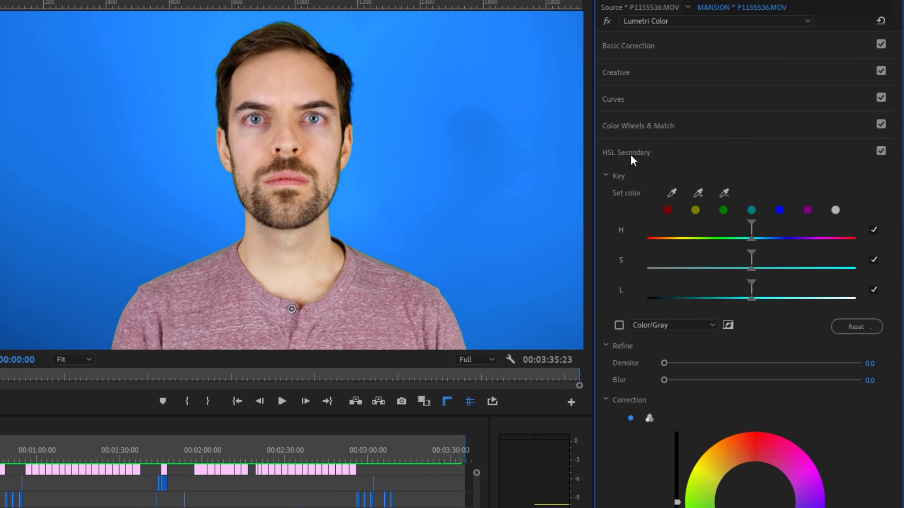
{"action": "left_click", "coordinate": [672, 193]}
{"action": "left_click", "coordinate": [364, 299]}
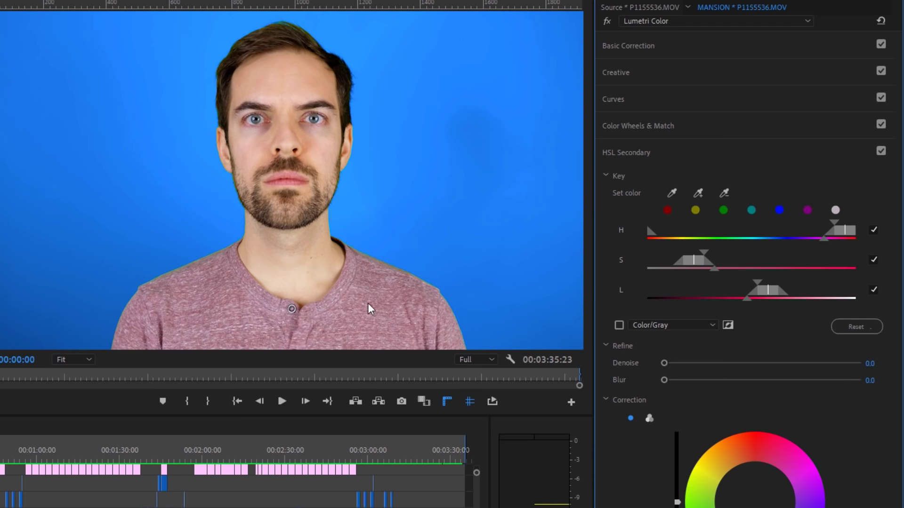
Show the HSL key mask, refine its hue, saturation and luminance ranges to cover the shirt, and denoise it.
{"action": "left_click", "coordinate": [619, 325]}
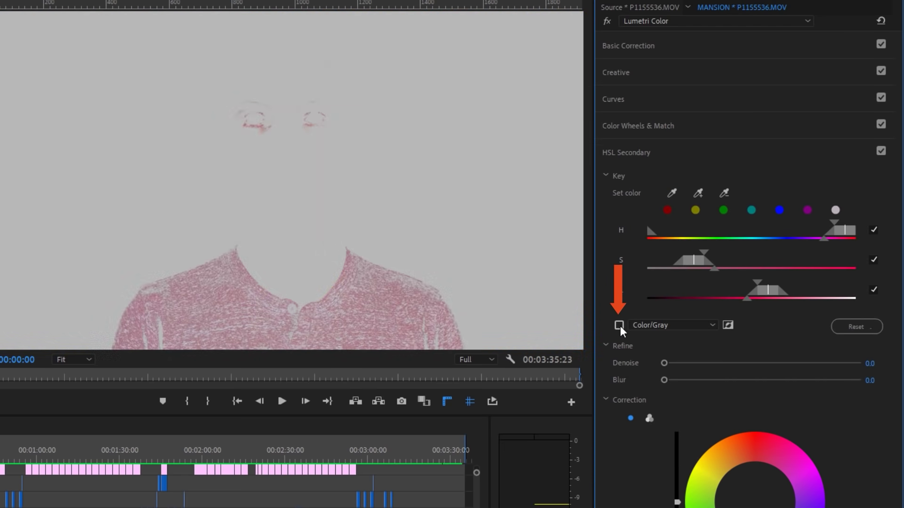
{"action": "left_click_drag", "start_coordinate": [836, 224], "coordinate": [842, 220]}
{"action": "left_click_drag", "start_coordinate": [704, 253], "coordinate": [724, 251]}
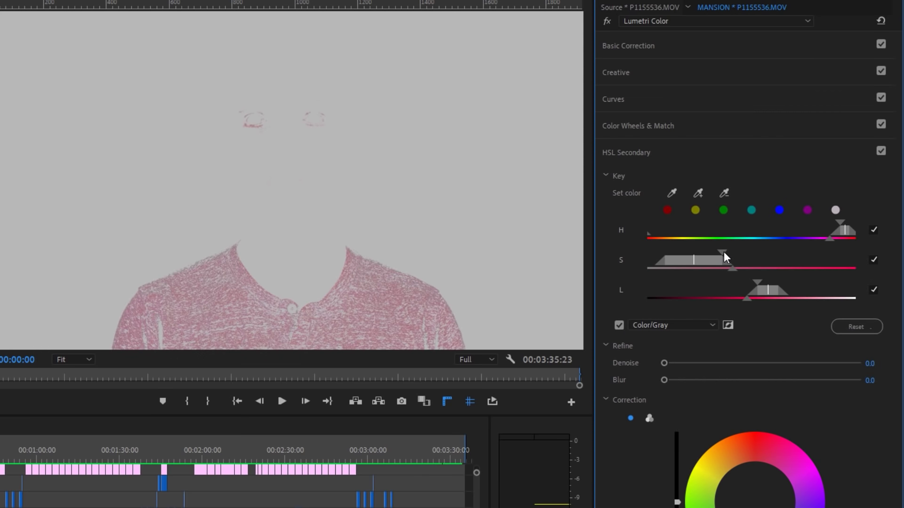
{"action": "mouse_move", "coordinate": [724, 283]}
{"action": "left_mouse_down"}
{"action": "mouse_move", "coordinate": [684, 277]}
{"action": "mouse_move", "coordinate": [722, 288]}
{"action": "left_mouse_up"}
{"action": "left_click_drag", "start_coordinate": [843, 231], "coordinate": [840, 229]}
{"action": "left_click_drag", "start_coordinate": [664, 363], "coordinate": [705, 363]}
Hide the key mask and tint the selected shirt toward bright pink.
{"action": "left_click", "coordinate": [618, 325]}
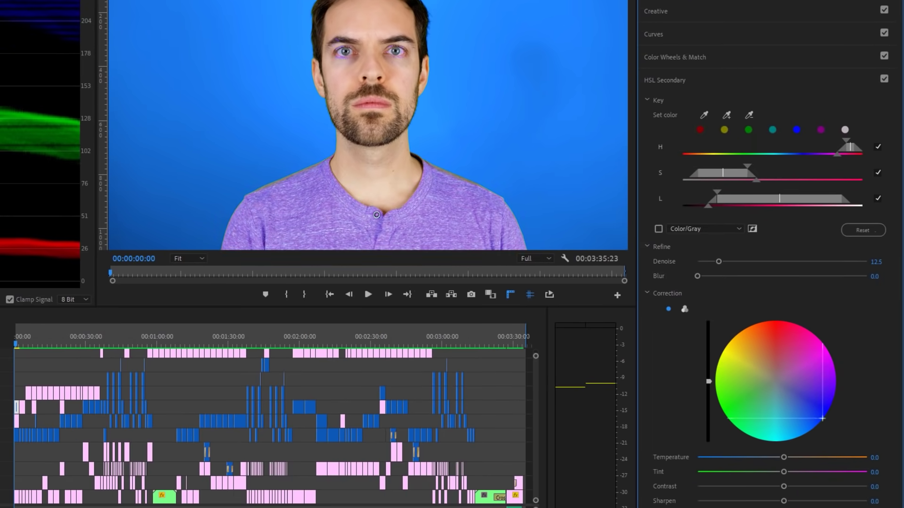
{"action": "left_click_drag", "start_coordinate": [822, 418], "coordinate": [825, 373]}
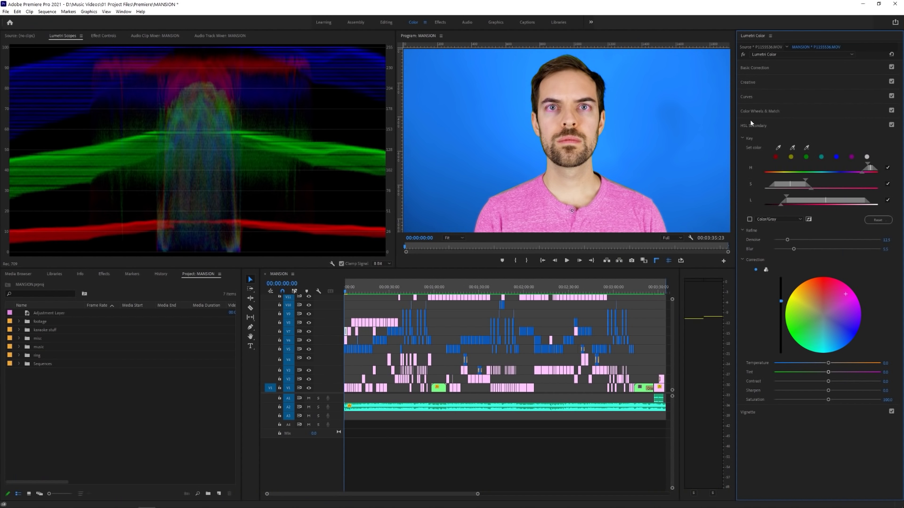
{"action": "left_click", "coordinate": [751, 125]}
Add a strong white vignette around the edges of the frame.
{"action": "left_click", "coordinate": [753, 140]}
{"action": "left_click_drag", "start_coordinate": [828, 154], "coordinate": [847, 178]}
{"action": "left_click_drag", "start_coordinate": [796, 153], "coordinate": [876, 153]}
{"action": "left_click", "coordinate": [766, 140]}
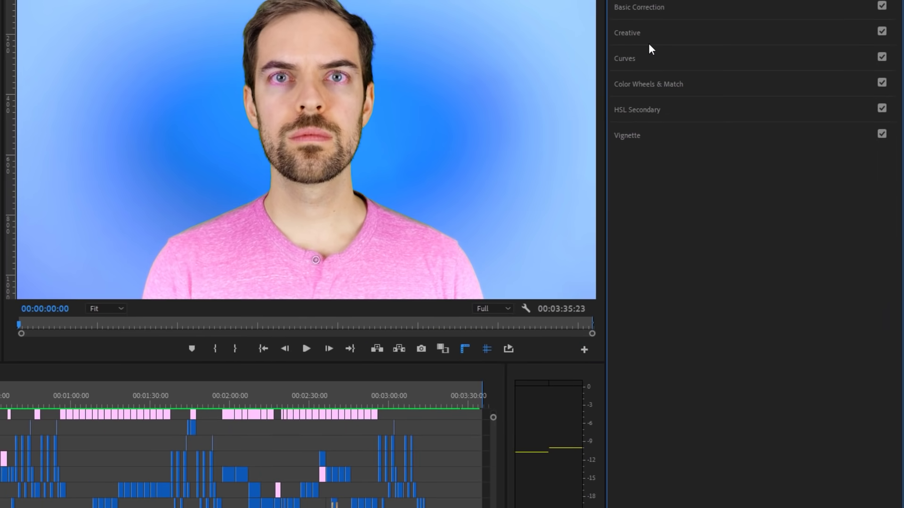
Browse the Creative look previews and apply the SL BLUE MOON look to the clip.
{"action": "left_click", "coordinate": [646, 33]}
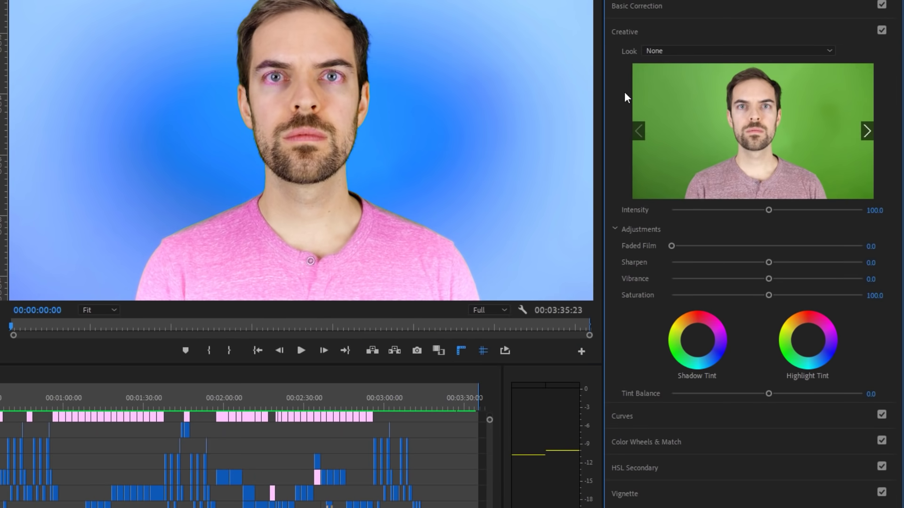
{"action": "left_click", "coordinate": [726, 52]}
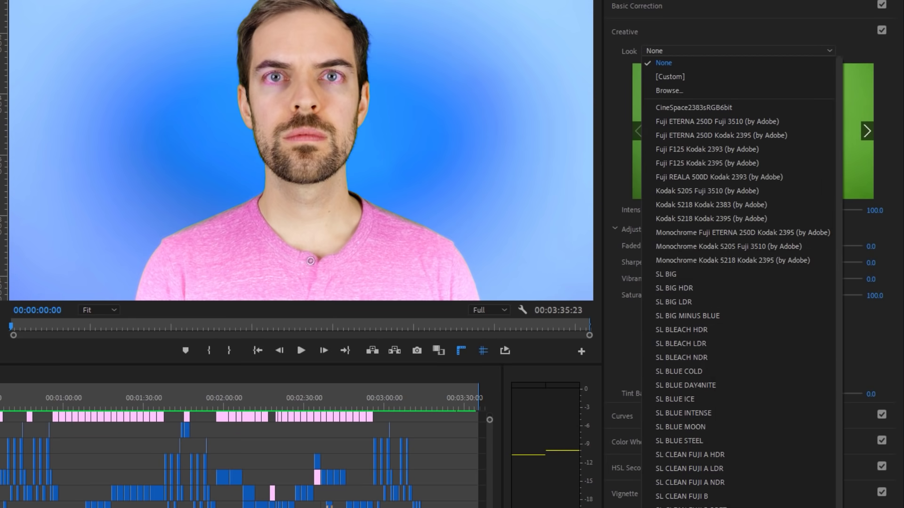
{"action": "left_click", "coordinate": [879, 123]}
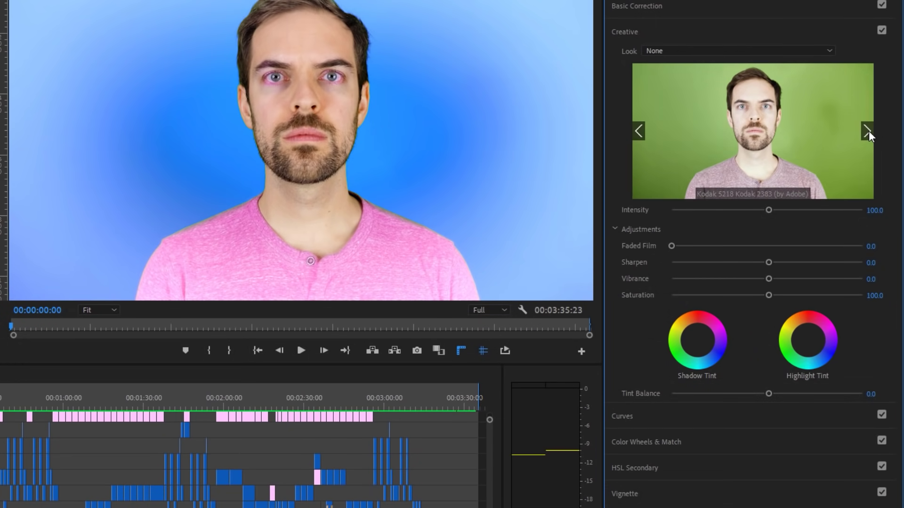
{"action": "left_click", "coordinate": [867, 130]}
{"action": "left_click", "coordinate": [867, 131]}
{"action": "left_click", "coordinate": [867, 131]}
{"action": "left_click", "coordinate": [868, 131]}
{"action": "left_click", "coordinate": [867, 131]}
{"action": "left_click", "coordinate": [868, 132]}
{"action": "left_click", "coordinate": [867, 131]}
{"action": "left_click", "coordinate": [867, 131]}
{"action": "left_click", "coordinate": [867, 132]}
{"action": "left_click", "coordinate": [868, 131]}
{"action": "left_click", "coordinate": [867, 131]}
{"action": "left_click", "coordinate": [867, 131]}
{"action": "left_click", "coordinate": [868, 131]}
{"action": "left_click", "coordinate": [867, 132]}
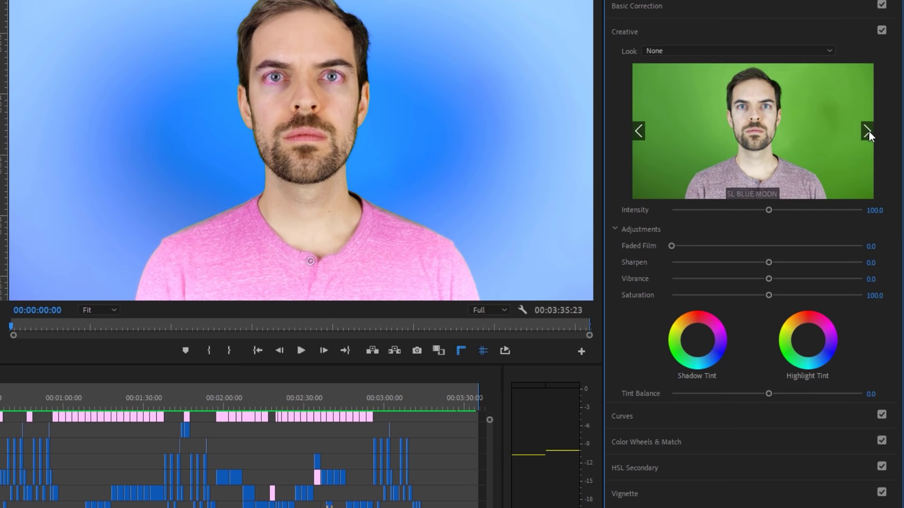
{"action": "left_click", "coordinate": [759, 126]}
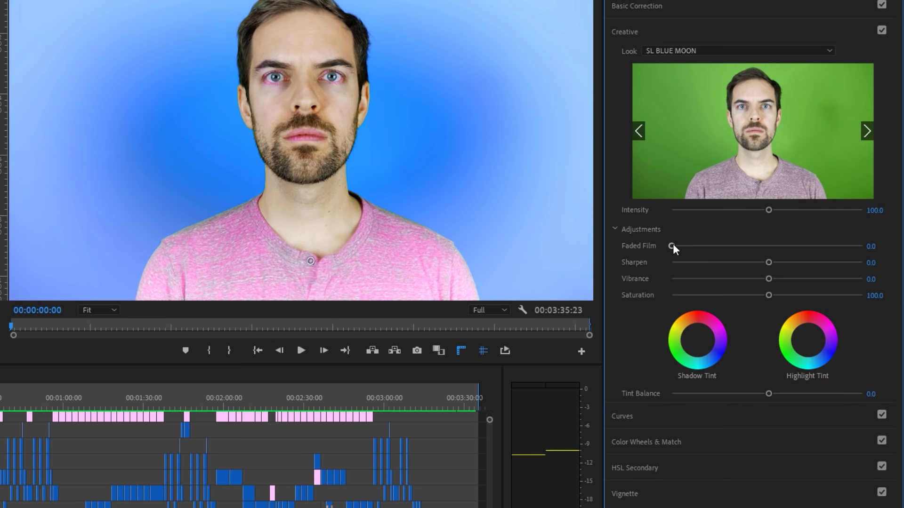
Set faded film to 65.3 and sharpen to 25.4, and tint the shadows toward yellow-orange and the highlights slightly toward red.
{"action": "left_click_drag", "start_coordinate": [676, 245], "coordinate": [791, 262]}
{"action": "left_click_drag", "start_coordinate": [690, 336], "coordinate": [686, 329]}
{"action": "mouse_move", "coordinate": [809, 340]}
{"action": "left_mouse_down"}
{"action": "mouse_move", "coordinate": [815, 328]}
{"action": "mouse_move", "coordinate": [808, 334]}
{"action": "left_mouse_up"}
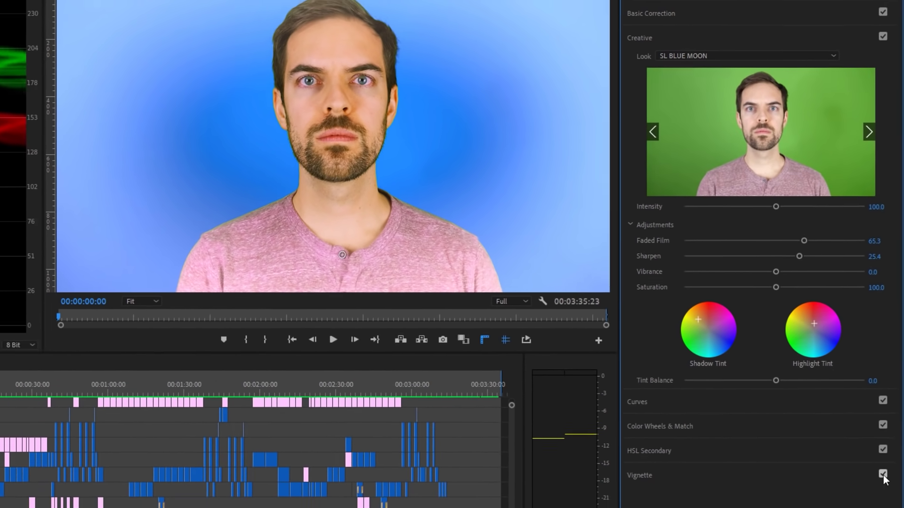
Disable the Vignette, HSL Secondary, Color Wheels & Match, Curves and Creative corrections, and reopen Basic Correction.
{"action": "left_click", "coordinate": [882, 493]}
{"action": "left_click", "coordinate": [882, 466]}
{"action": "left_click", "coordinate": [890, 325]}
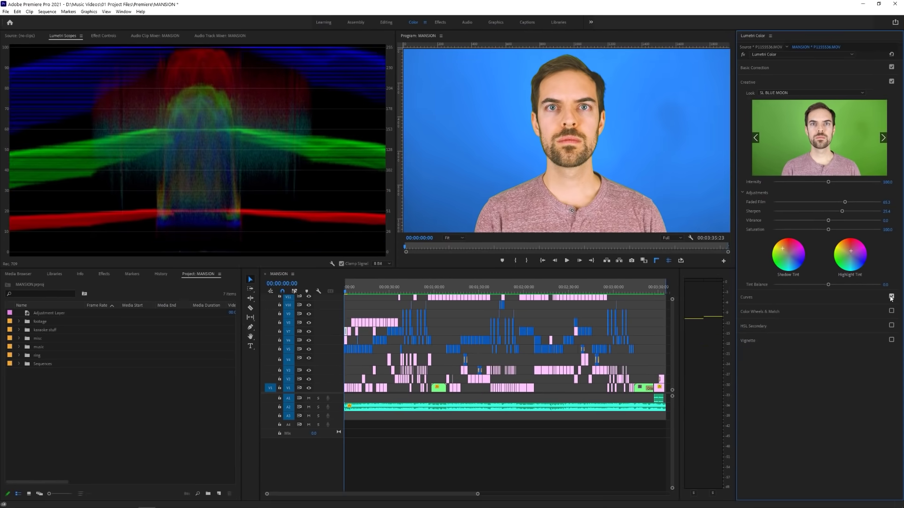
{"action": "left_click", "coordinate": [890, 309]}
{"action": "left_click", "coordinate": [890, 77]}
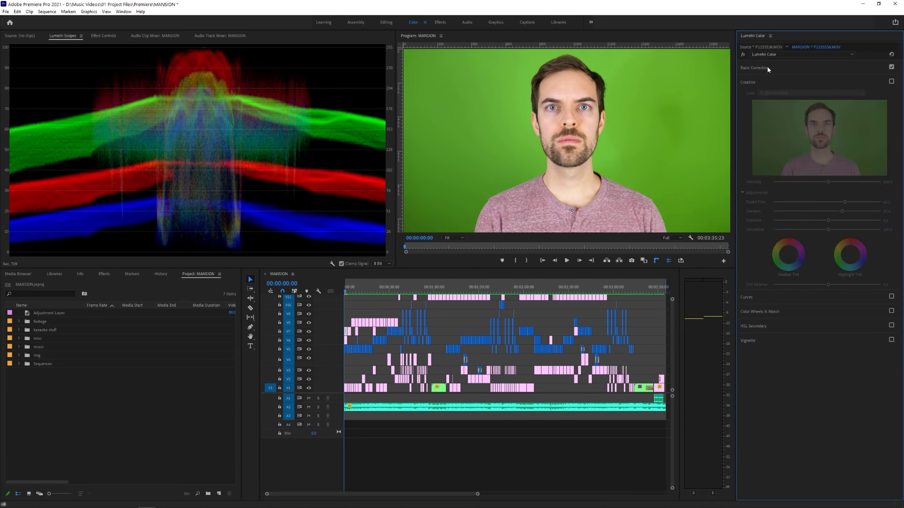
{"action": "left_click", "coordinate": [768, 68]}
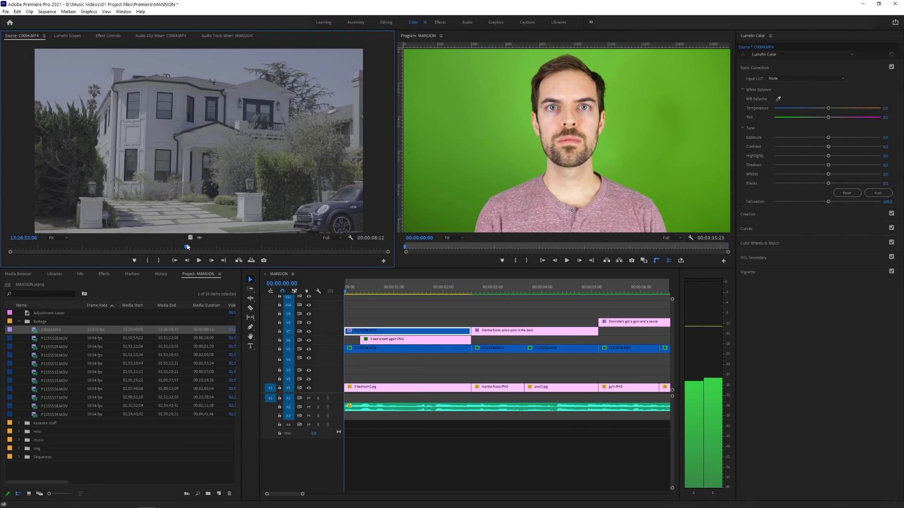
Mark in and out points on the C0004.MP4 source clip and place it at the start of the timeline above the existing clips.
{"action": "key", "text": "i"}
{"action": "left_click_drag", "start_coordinate": [187, 247], "coordinate": [374, 322]}
{"action": "key", "text": "o"}
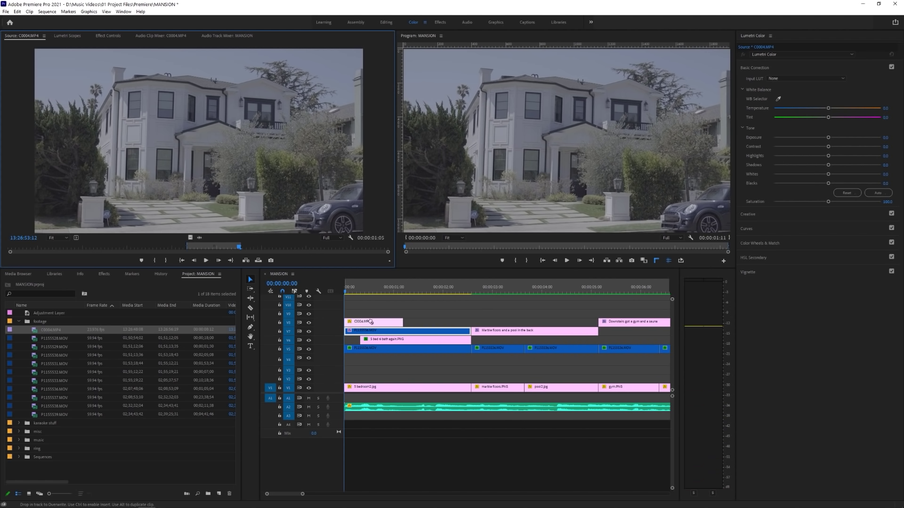
Apply the ALEXA_Default_LogC2Rec709 input LUT to the C0004.MP4 clip and toggle Basic Correction to compare before and after.
{"action": "left_click", "coordinate": [375, 322]}
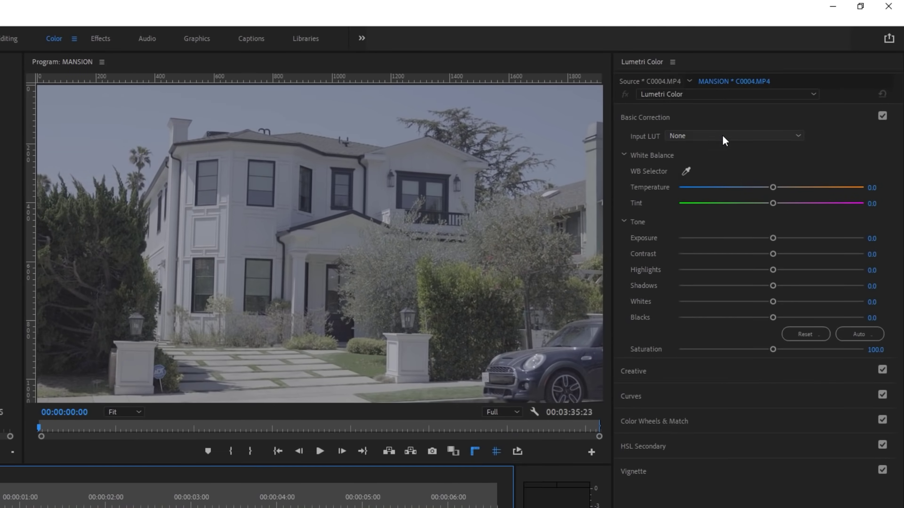
{"action": "left_click", "coordinate": [722, 134]}
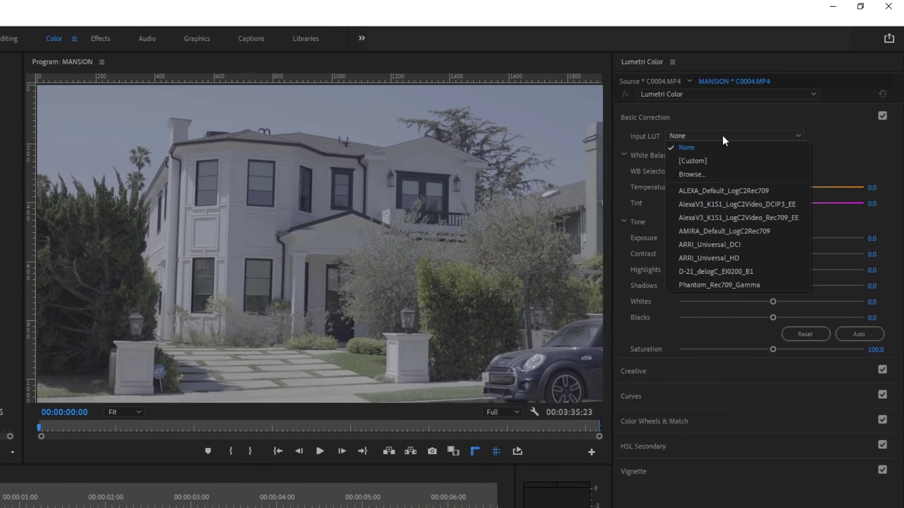
{"action": "left_click", "coordinate": [776, 188]}
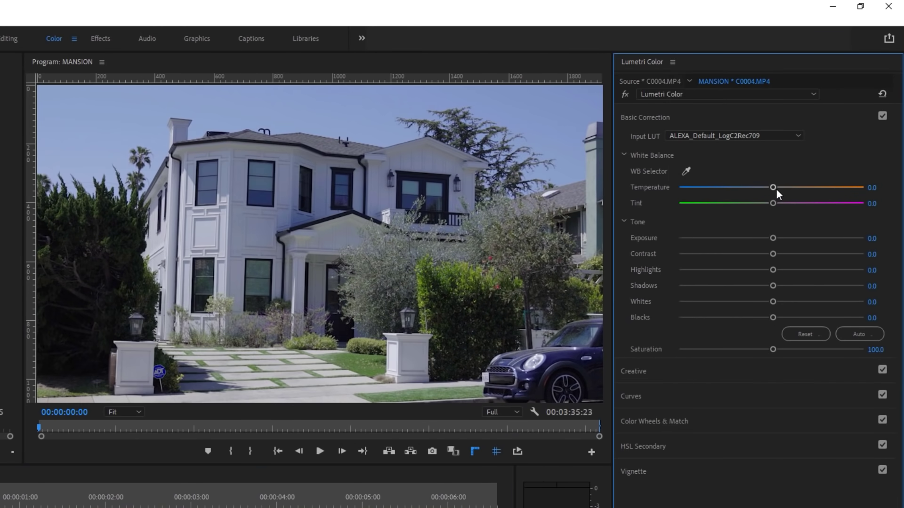
{"action": "left_click", "coordinate": [882, 117]}
{"action": "left_click", "coordinate": [882, 116]}
{"action": "left_click", "coordinate": [882, 116]}
{"action": "left_click", "coordinate": [882, 116]}
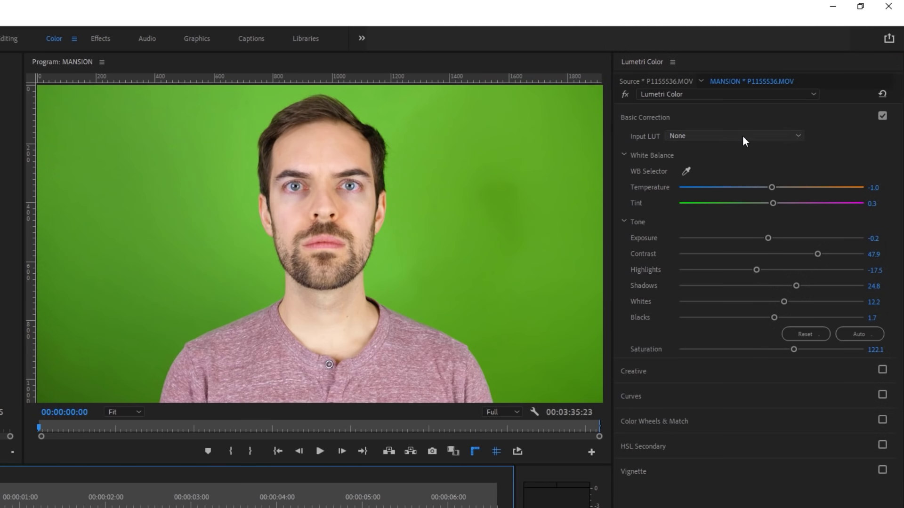
Try the ALEXA_Default_LogC2Rec709 input LUT on the green-screen clip P1155536.MOV, and set the input LUT back to None.
{"action": "left_click", "coordinate": [742, 135]}
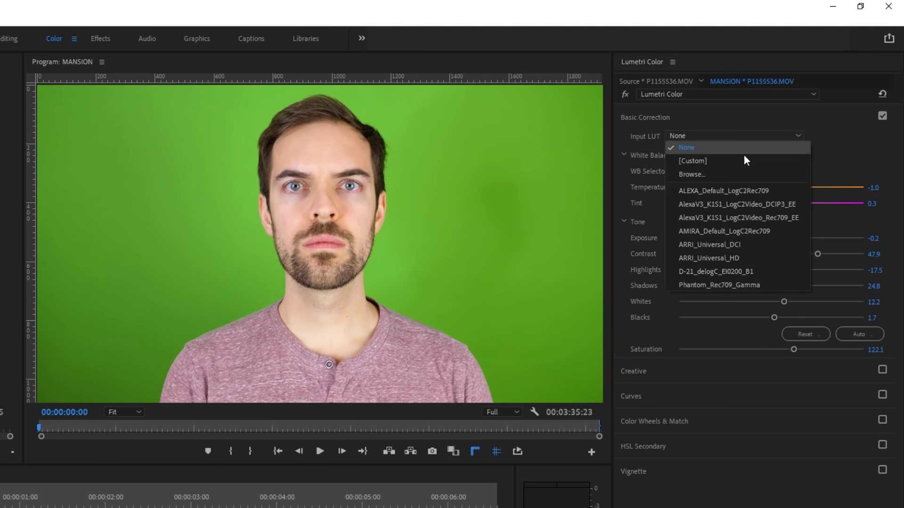
{"action": "left_click", "coordinate": [740, 189]}
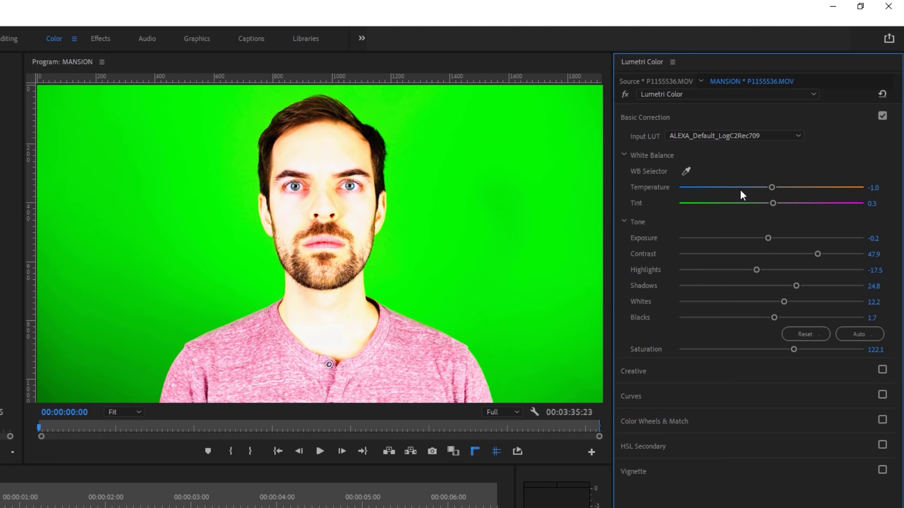
{"action": "left_click", "coordinate": [749, 139]}
{"action": "left_click", "coordinate": [727, 143]}
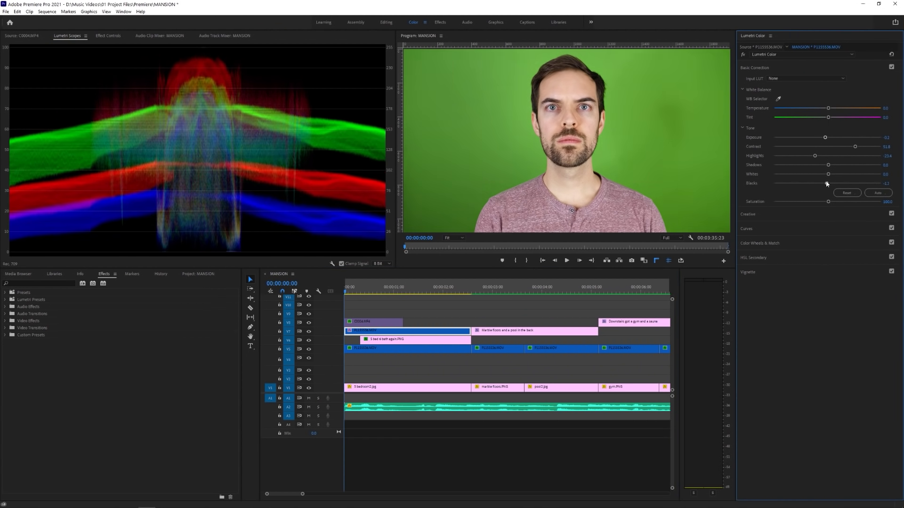
Set the green-screen clip's shadows to -6.9, saturation to 112.2 and temperature to -2.3.
{"action": "left_click_drag", "start_coordinate": [827, 165], "coordinate": [824, 165]}
{"action": "left_click_drag", "start_coordinate": [828, 202], "coordinate": [833, 202]}
{"action": "left_click_drag", "start_coordinate": [829, 108], "coordinate": [827, 109]}
Sample the green background for the Hue vs Sat curve and raise the saturation of that green range.
{"action": "left_click", "coordinate": [748, 229]}
{"action": "left_click", "coordinate": [765, 120]}
{"action": "left_click", "coordinate": [875, 131]}
{"action": "left_click", "coordinate": [623, 133]}
{"action": "left_click_drag", "start_coordinate": [860, 170], "coordinate": [867, 149]}
{"action": "left_click_drag", "start_coordinate": [854, 162], "coordinate": [851, 151]}
Sample the green background for the Hue vs Luma curve and raise the brightness of that green range.
{"action": "left_click", "coordinate": [875, 304]}
{"action": "left_click", "coordinate": [633, 136]}
{"action": "left_click_drag", "start_coordinate": [860, 344], "coordinate": [867, 332]}
{"action": "left_click_drag", "start_coordinate": [854, 341], "coordinate": [867, 336]}
Fine-tune the clip's color balance in Color Wheels & Match and return to Basic Correction.
{"action": "left_click", "coordinate": [743, 121]}
{"action": "left_click", "coordinate": [760, 135]}
{"action": "left_click_drag", "start_coordinate": [798, 170], "coordinate": [797, 165]}
{"action": "left_click_drag", "start_coordinate": [747, 198], "coordinate": [746, 203]}
{"action": "left_click", "coordinate": [754, 67]}
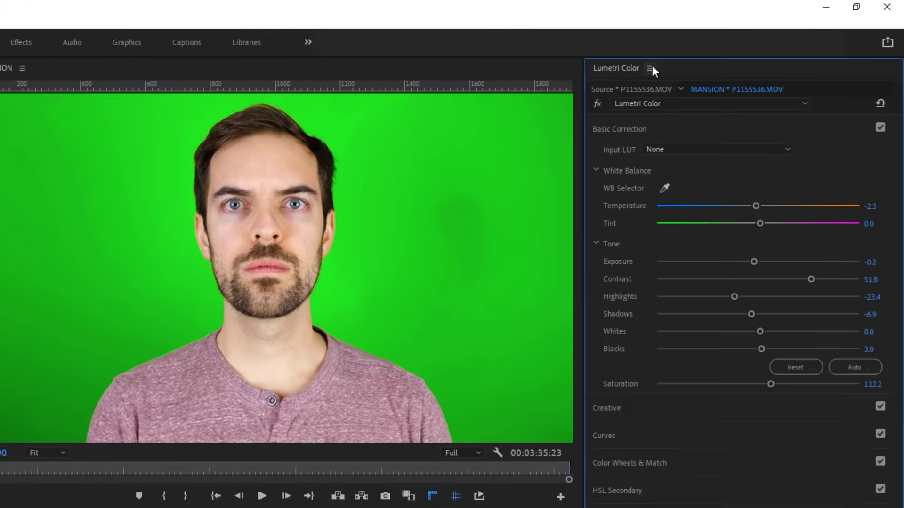
Save the Lumetri settings as a Scale preset named "Name it" with a short description.
{"action": "left_click", "coordinate": [771, 36]}
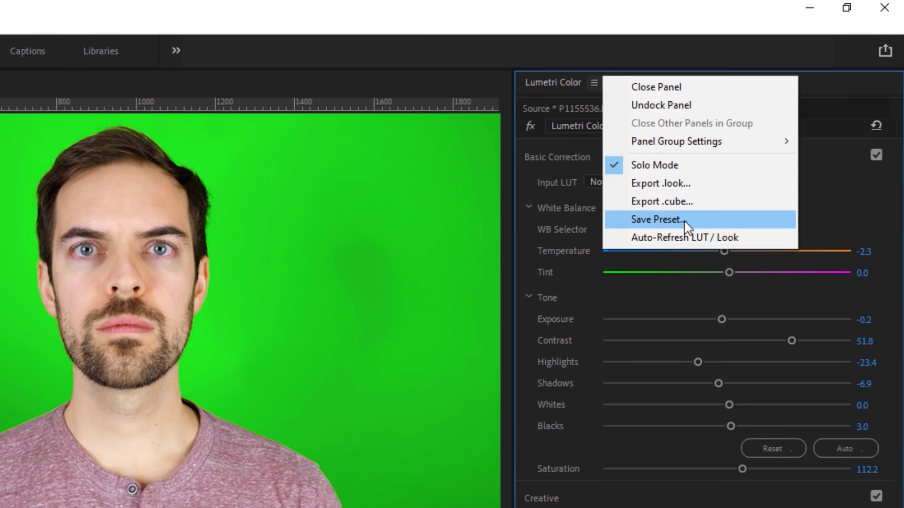
{"action": "left_click", "coordinate": [685, 219]}
{"action": "type", "text": "Name it"}
{"action": "left_click", "coordinate": [440, 274]}
{"action": "type", "text": "Gi"}
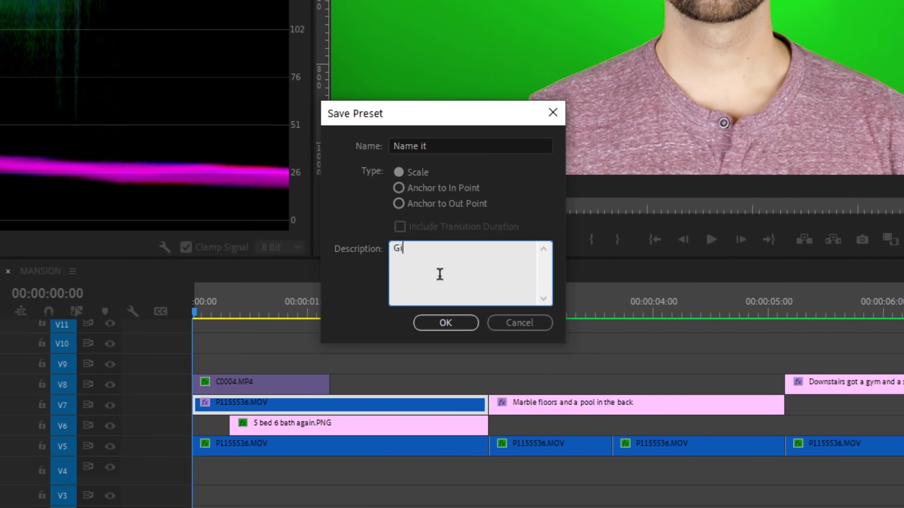
{"action": "left_click", "coordinate": [444, 322]}
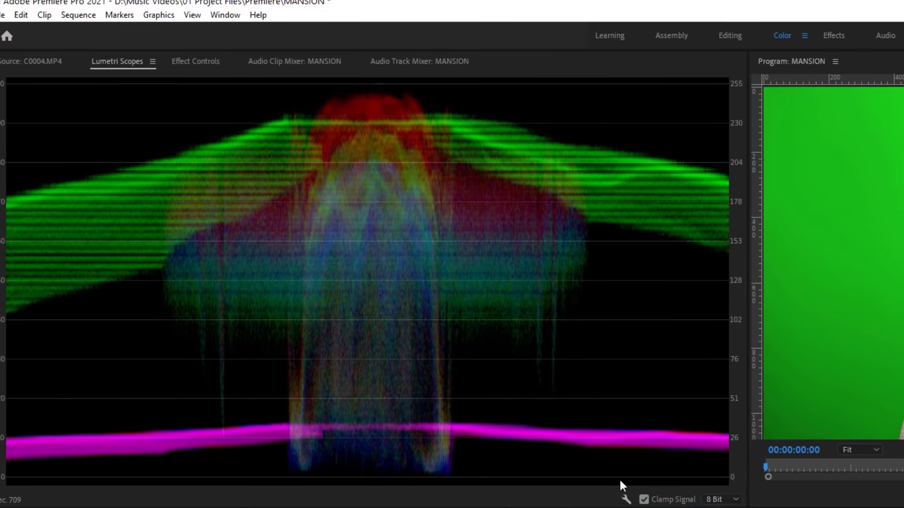
Delete the Lumetri Color effect from the P1155536.MOV clip on V7 and apply the saved "Name it" preset to it.
{"action": "left_click", "coordinate": [205, 68]}
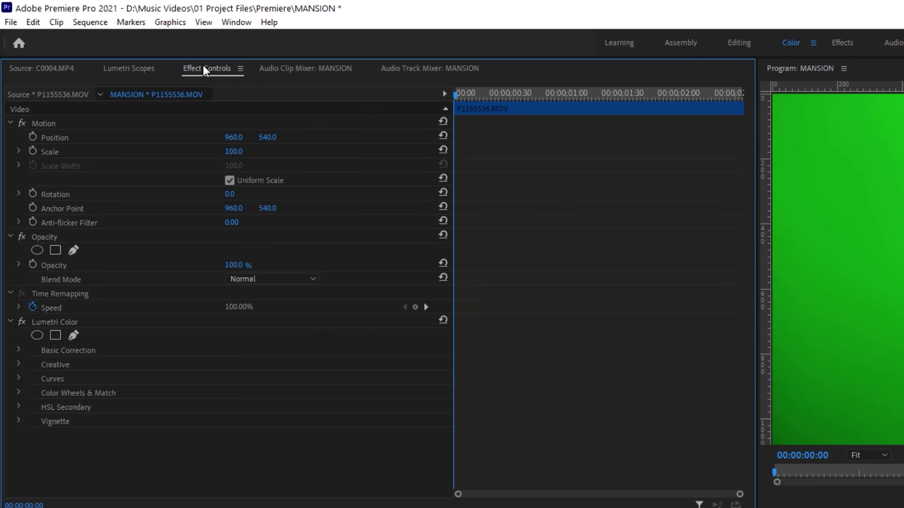
{"action": "left_click", "coordinate": [55, 322]}
{"action": "key", "text": "Delete"}
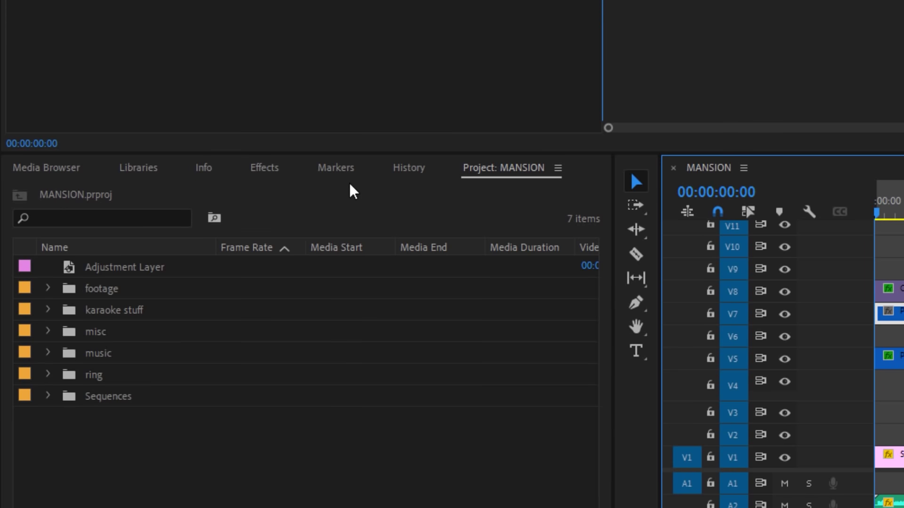
{"action": "left_click", "coordinate": [265, 169]}
{"action": "left_click", "coordinate": [12, 216]}
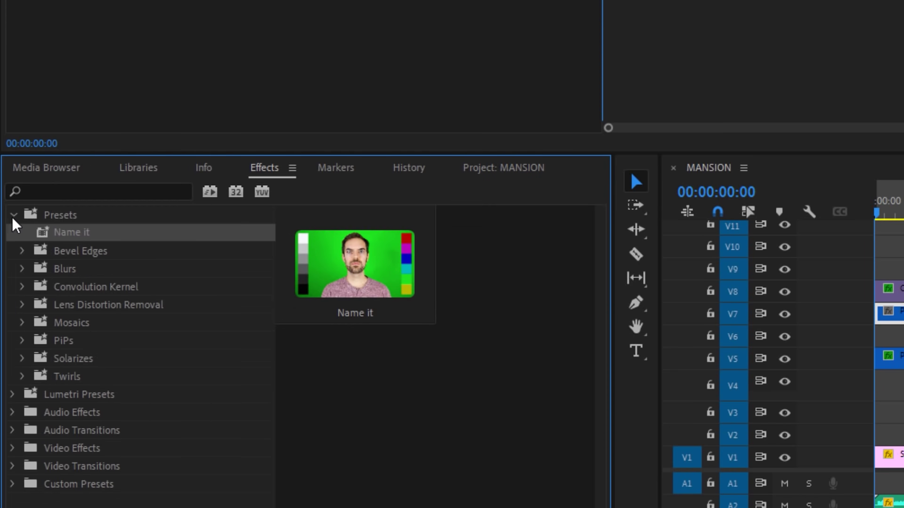
{"action": "left_click_drag", "start_coordinate": [77, 234], "coordinate": [238, 429]}
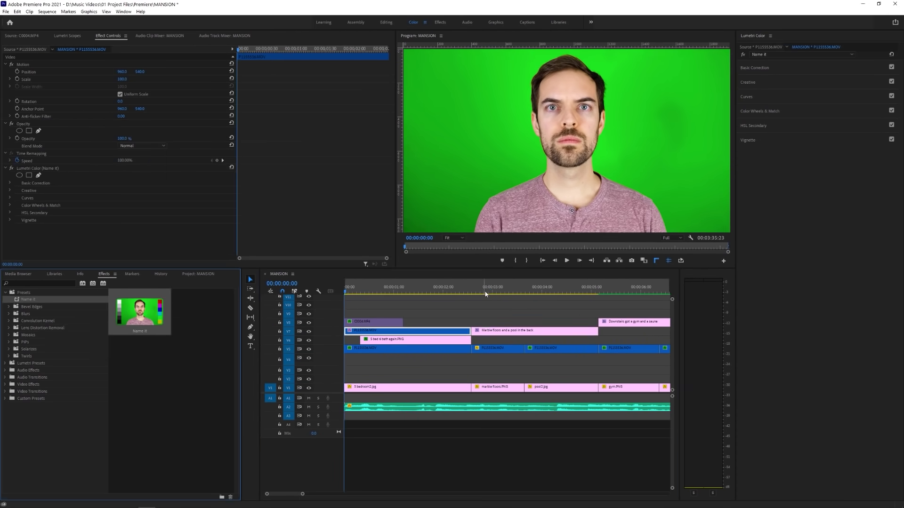
Apply the "Name it" preset to the V5 clips above marble floors.PNG and pool2.jpg, and review its Curves and Basic Correction settings.
{"action": "left_click", "coordinate": [445, 366]}
{"action": "left_click_drag", "start_coordinate": [29, 299], "coordinate": [498, 349]}
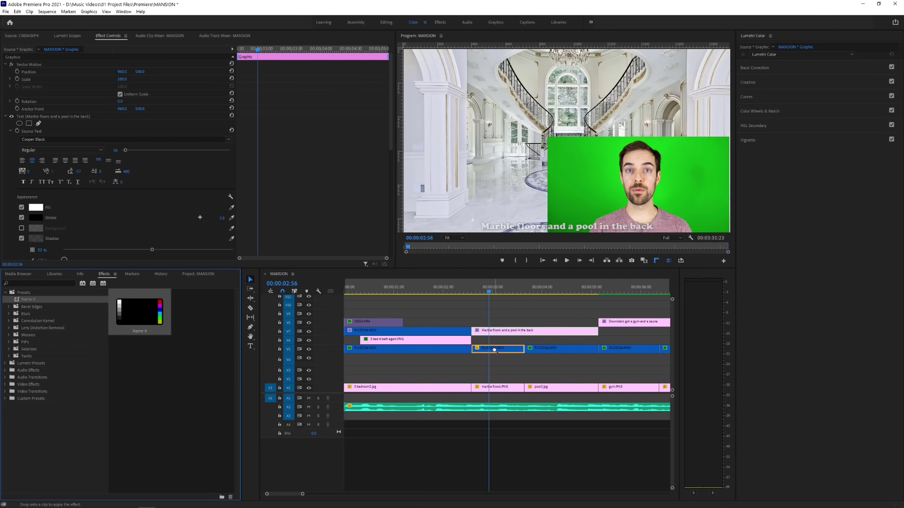
{"action": "left_click", "coordinate": [539, 290]}
{"action": "left_click_drag", "start_coordinate": [26, 299], "coordinate": [538, 350]}
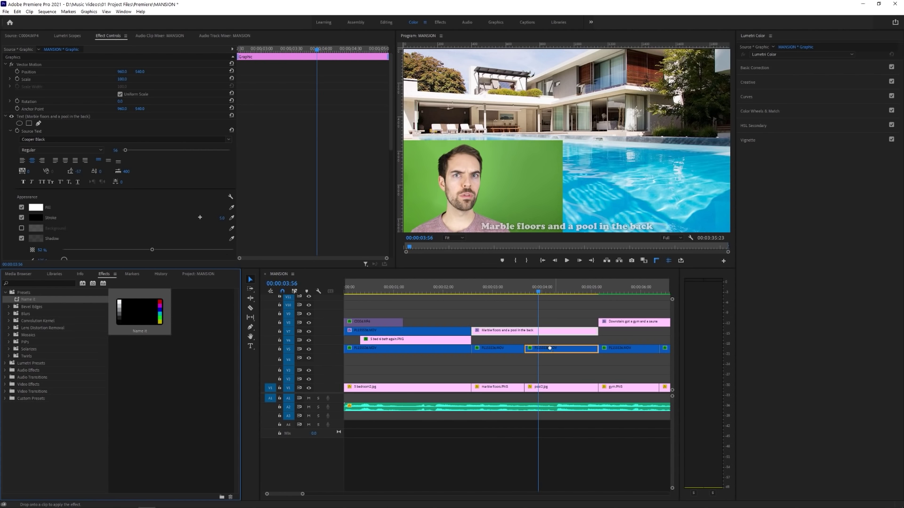
{"action": "left_click", "coordinate": [781, 98]}
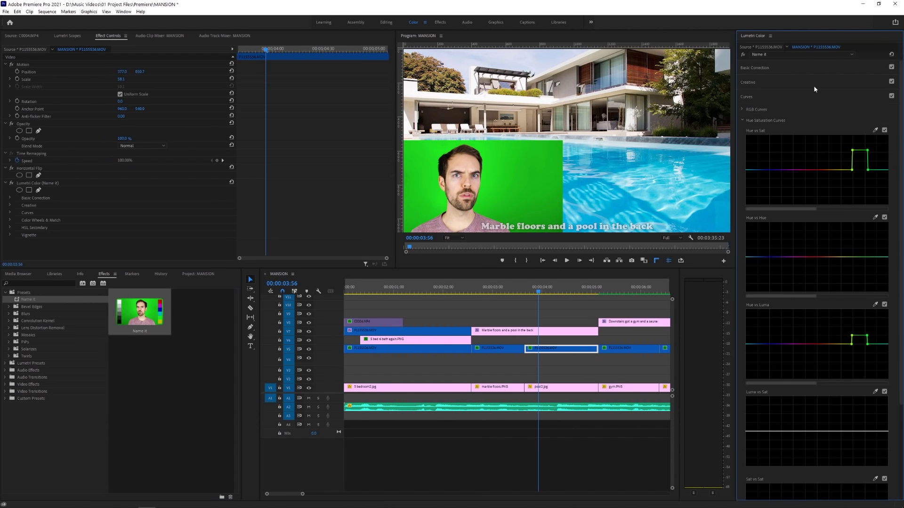
{"action": "left_click", "coordinate": [775, 66]}
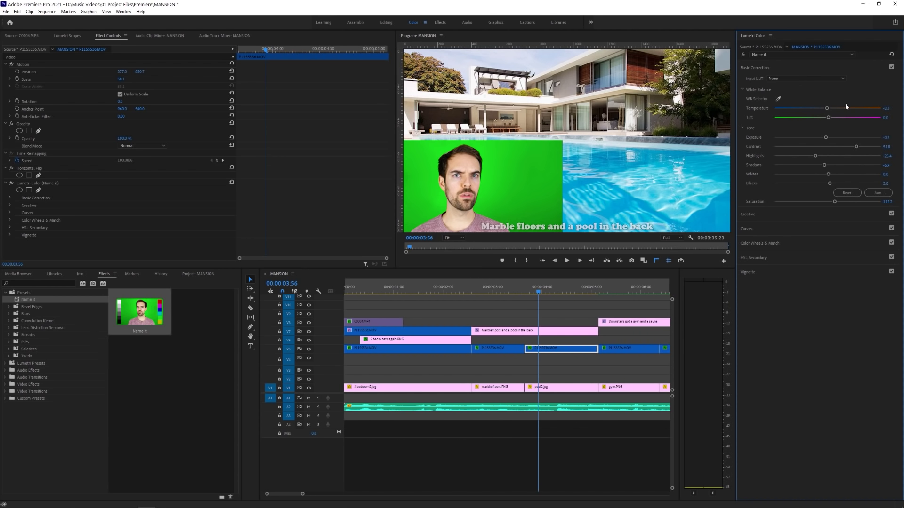
Export the grade of the first green-screen clip on V7 as a .cube file named Green Screen Grade on the Desktop.
{"action": "left_click_drag", "start_coordinate": [540, 288], "coordinate": [301, 309]}
{"action": "left_click", "coordinate": [367, 331]}
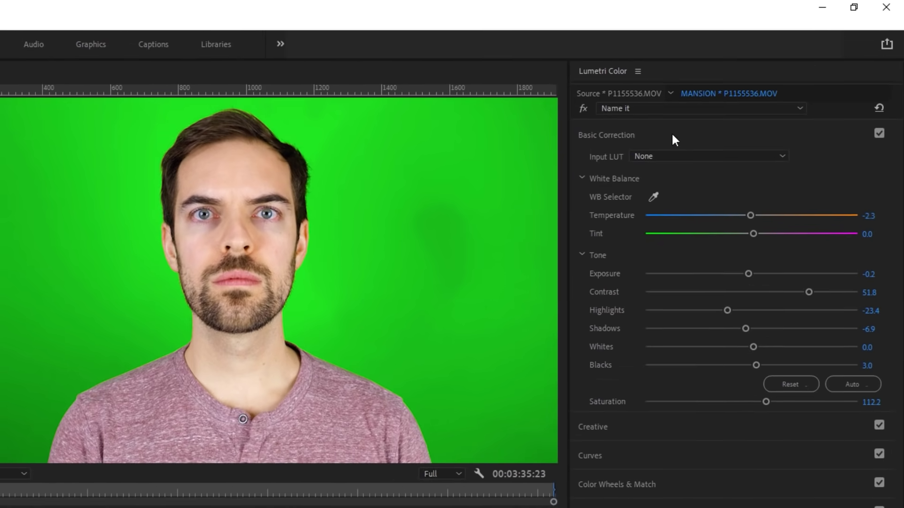
{"action": "left_click", "coordinate": [720, 49]}
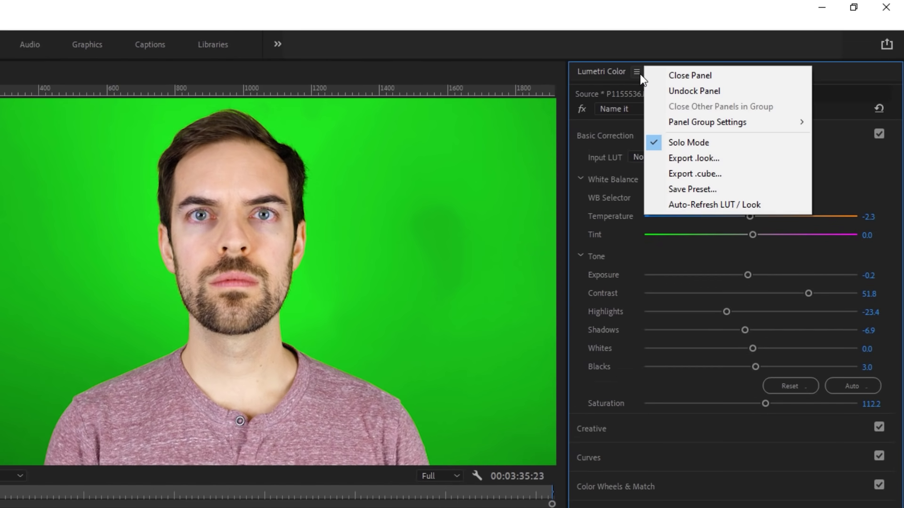
{"action": "left_click", "coordinate": [737, 174]}
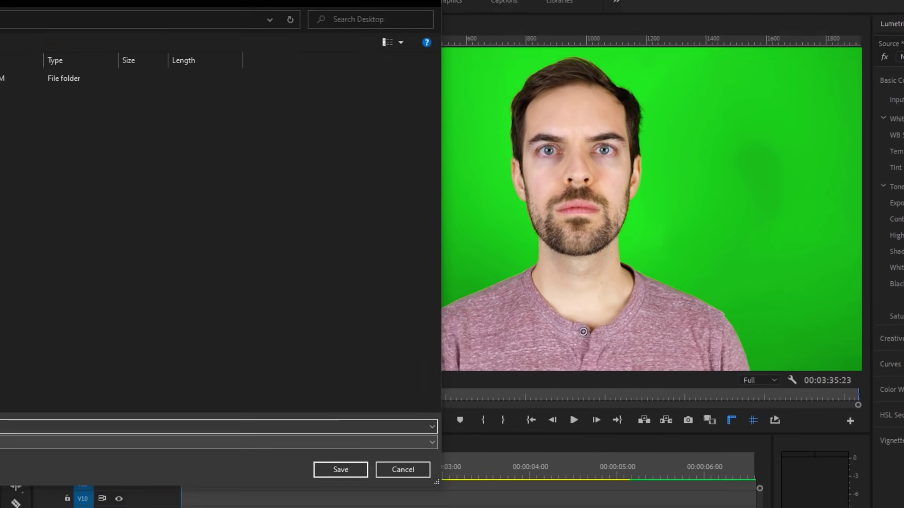
{"action": "type", "text": "Grade"}
{"action": "left_click", "coordinate": [619, 390]}
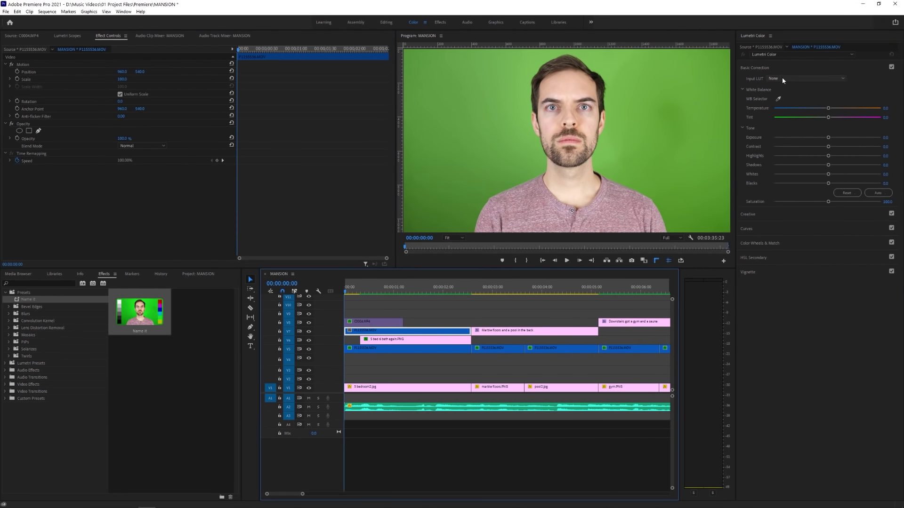
Load Green Screen Grade.cube from the Desktop as the clip's input LUT and inspect its Curves section.
{"action": "left_click", "coordinate": [782, 81]}
{"action": "left_click", "coordinate": [783, 100]}
{"action": "left_click", "coordinate": [130, 75]}
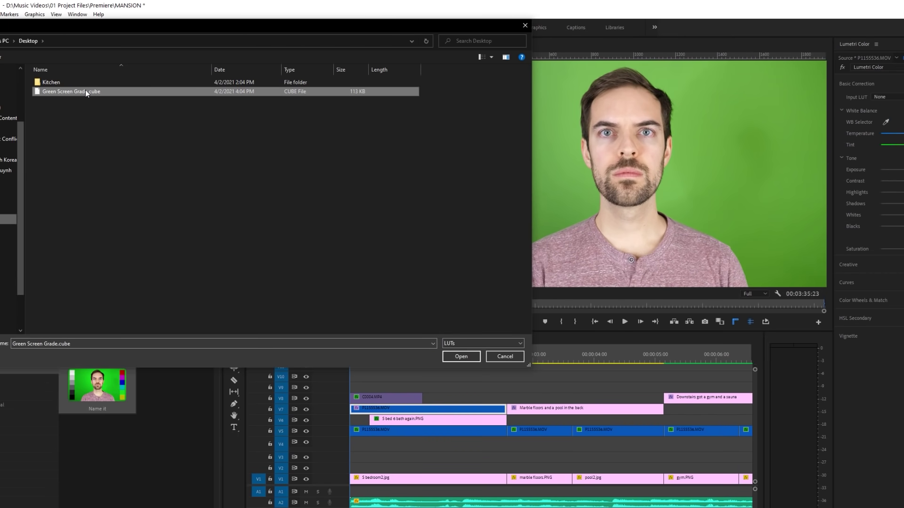
{"action": "left_click", "coordinate": [457, 357]}
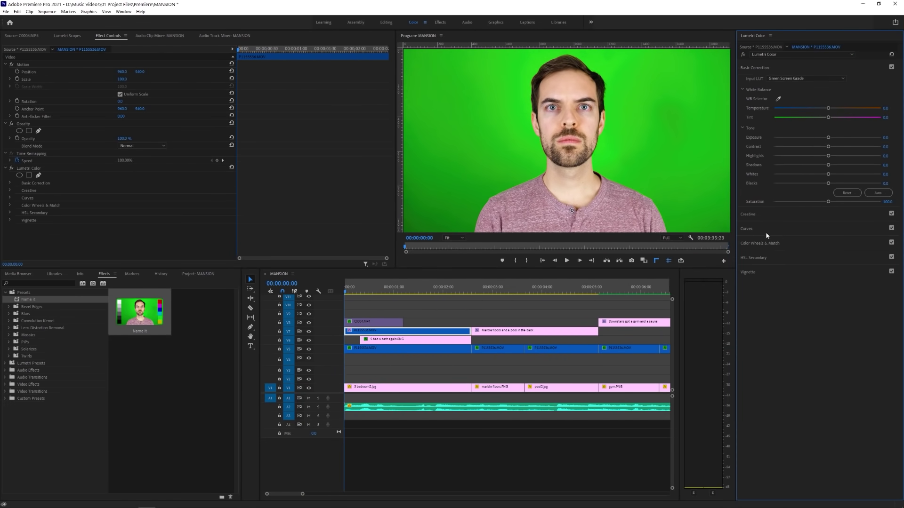
{"action": "left_click", "coordinate": [766, 229]}
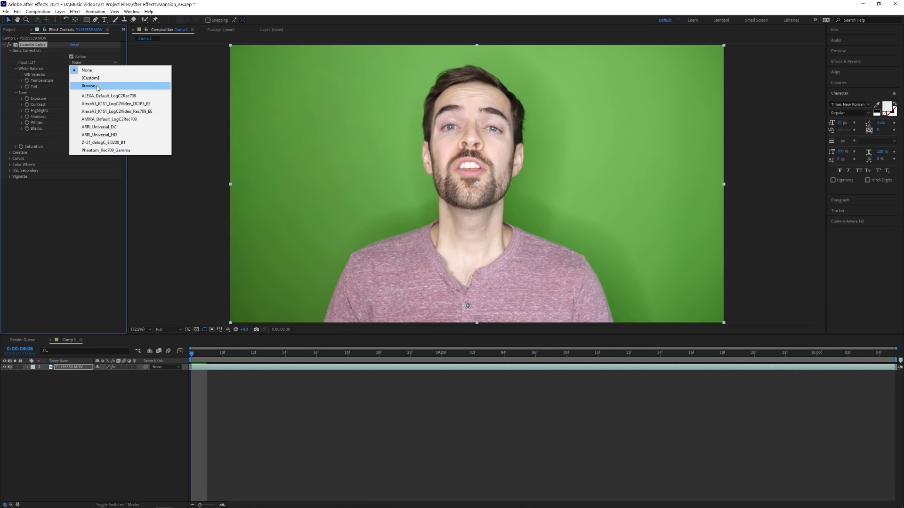
Switch to After Effects and load Green Screen Grade.cube from the Desktop as the LUT for the green-screen footage.
{"action": "left_click", "coordinate": [94, 88]}
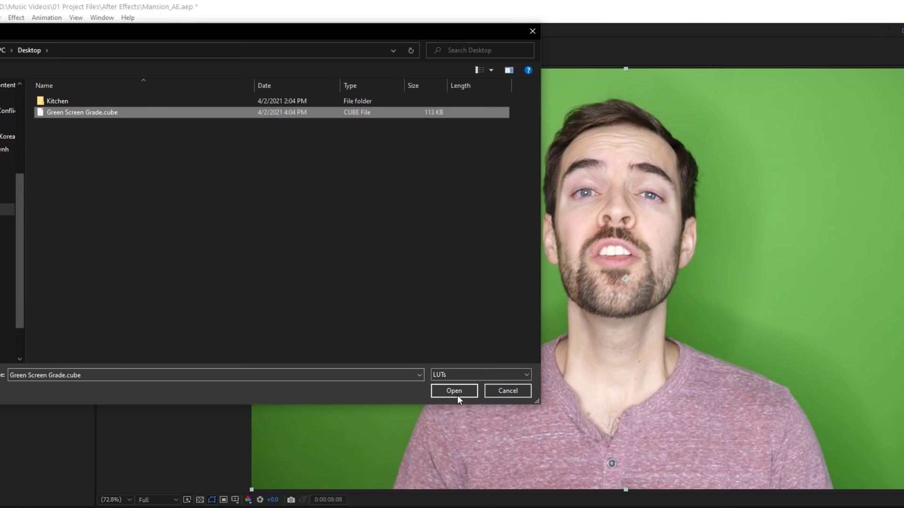
{"action": "left_click", "coordinate": [458, 395]}
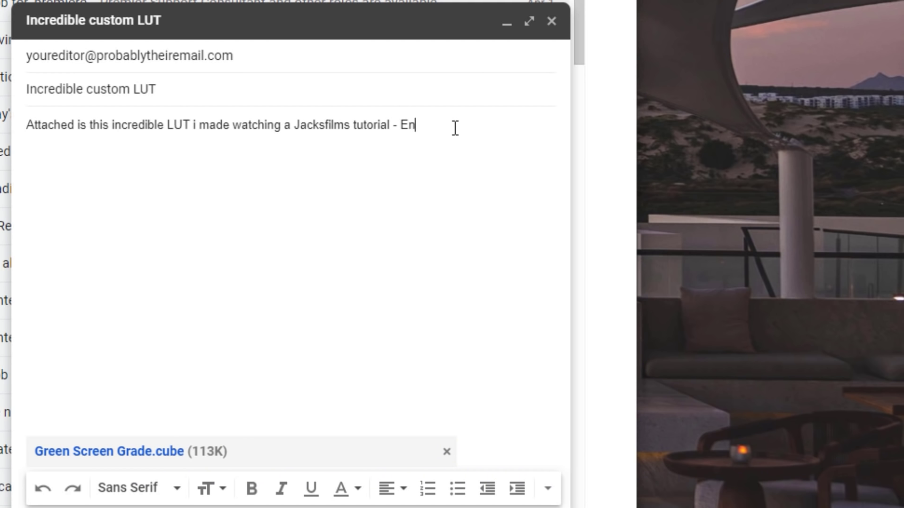